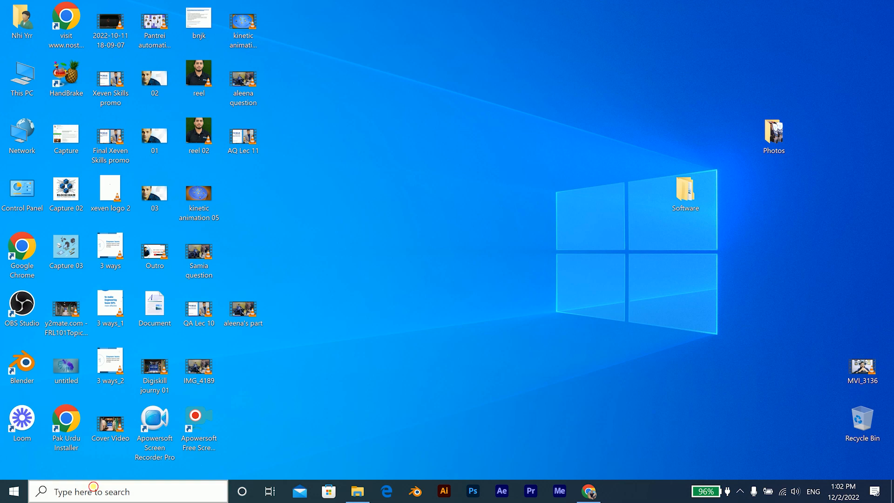
pyautogui.click(545, 368)
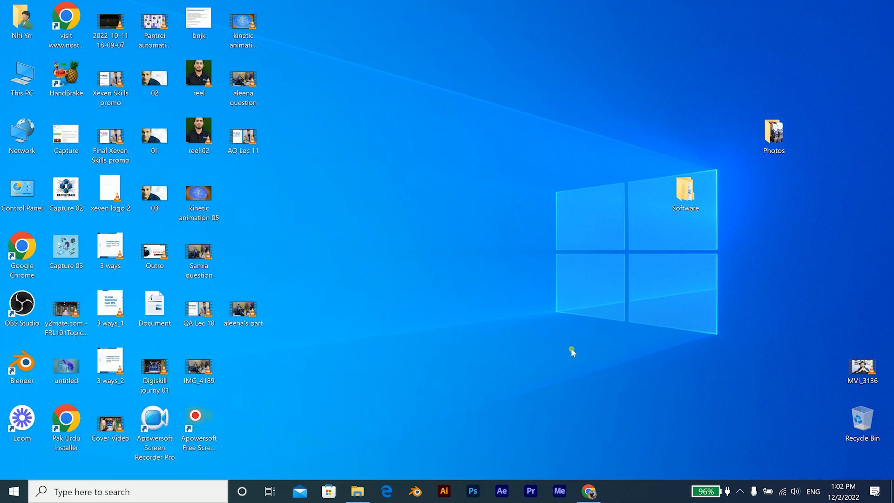
pyautogui.click(93, 491)
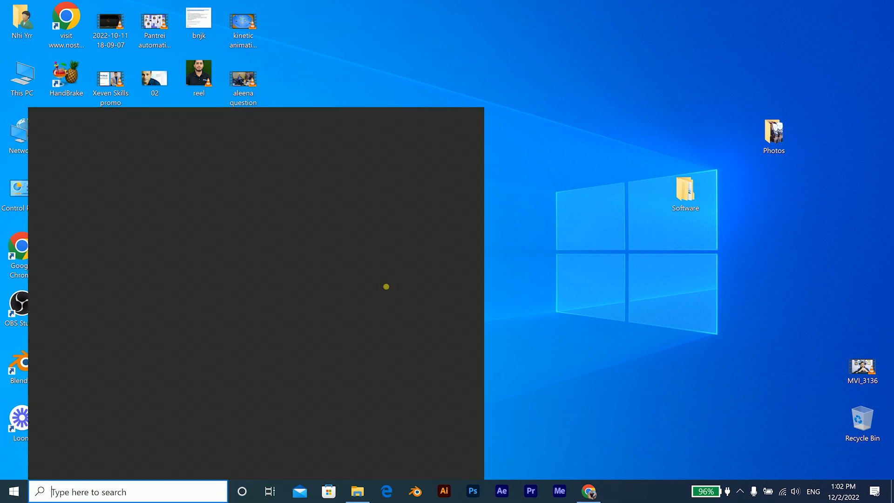
pyautogui.click(538, 339)
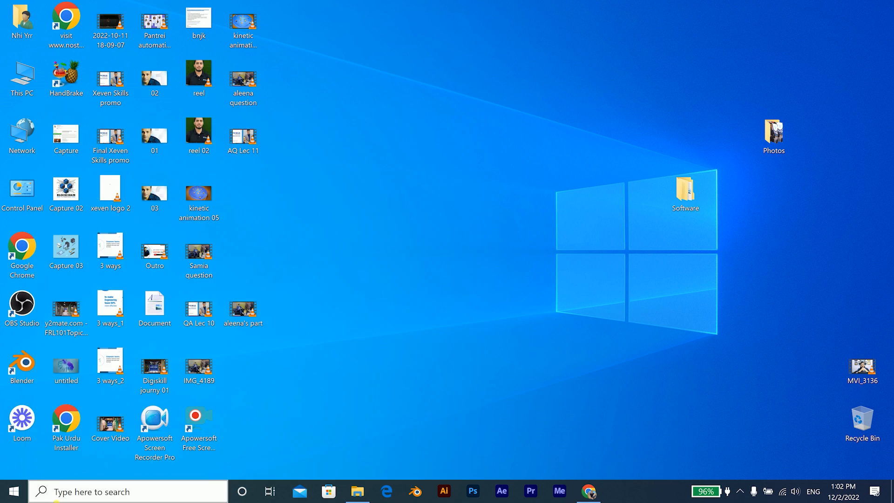
# Find Adobe Premiere Pro 2022 with the Windows search and launch it
pyautogui.click(61, 494)
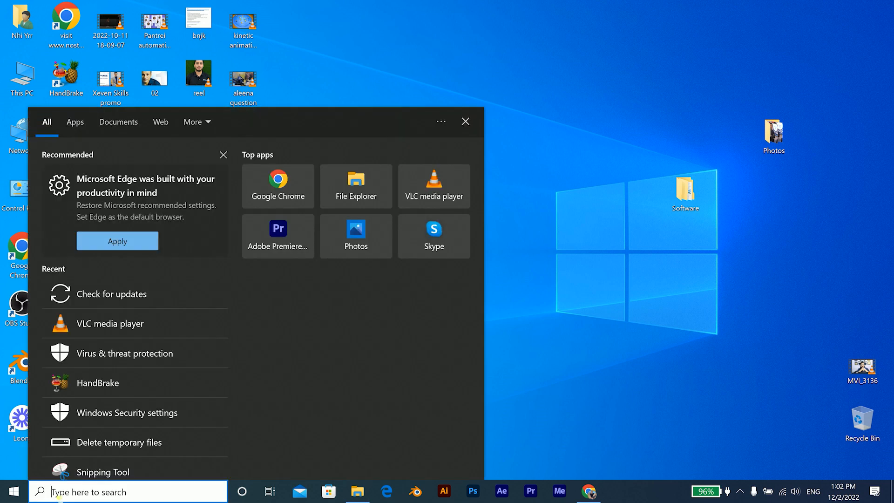
pyautogui.write('prem')
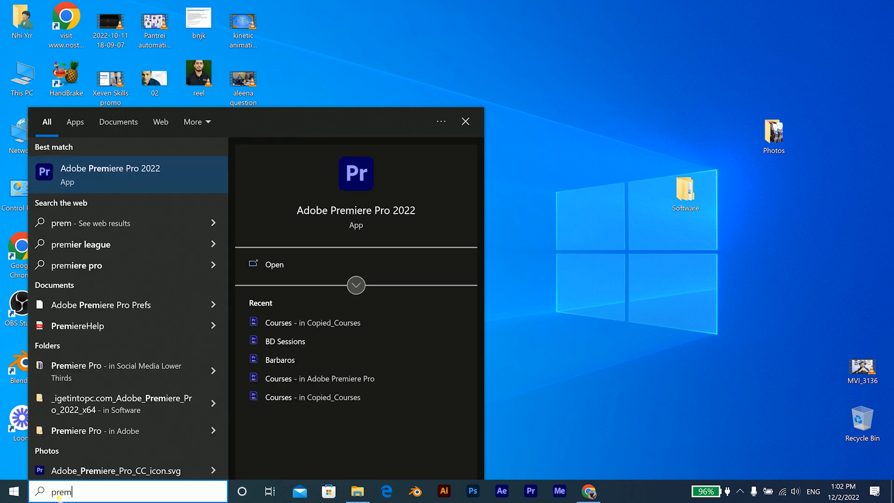
pyautogui.click(99, 169)
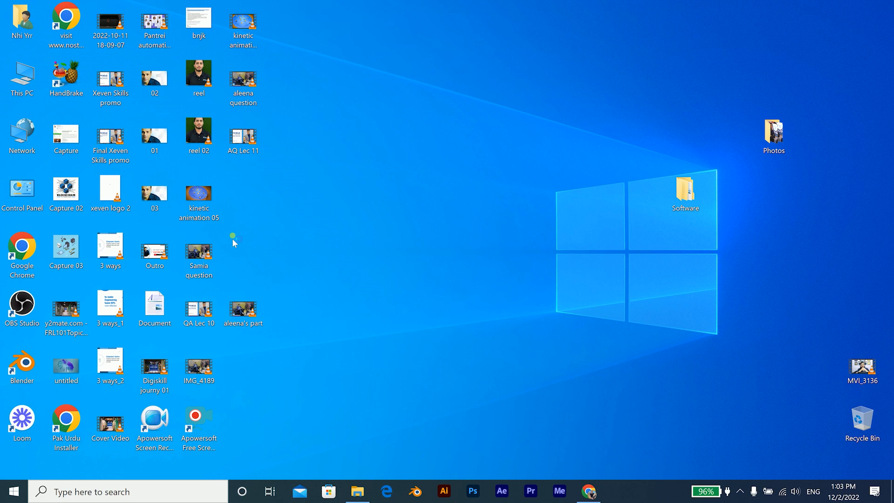
pyautogui.moveTo(532, 496)
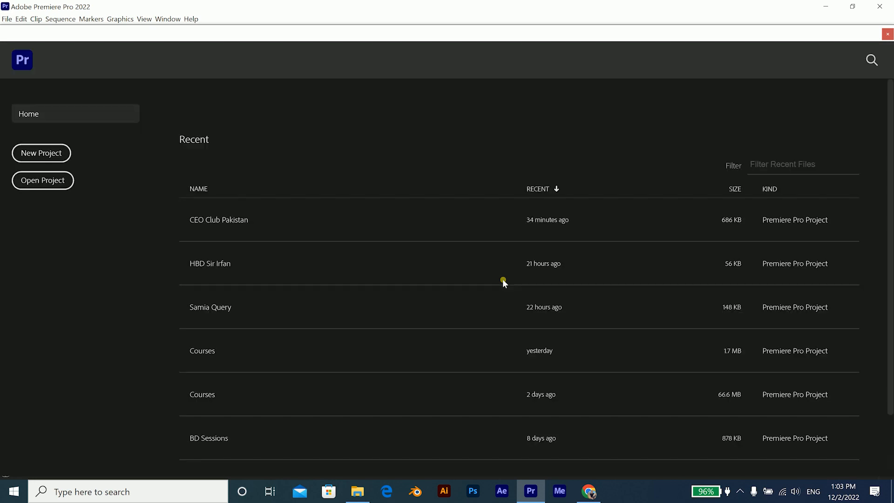
# Start a new project and name it Demo class
pyautogui.scroll(-2, 366, 321)
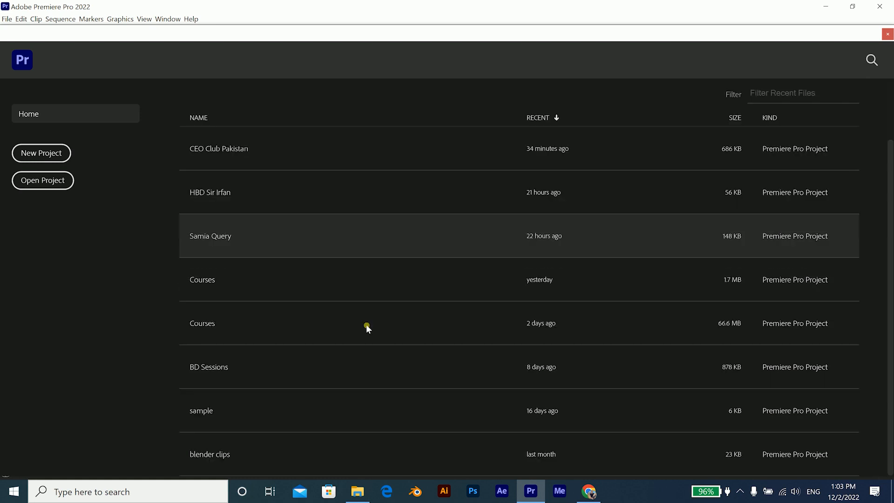
pyautogui.scroll(2, 475, 395)
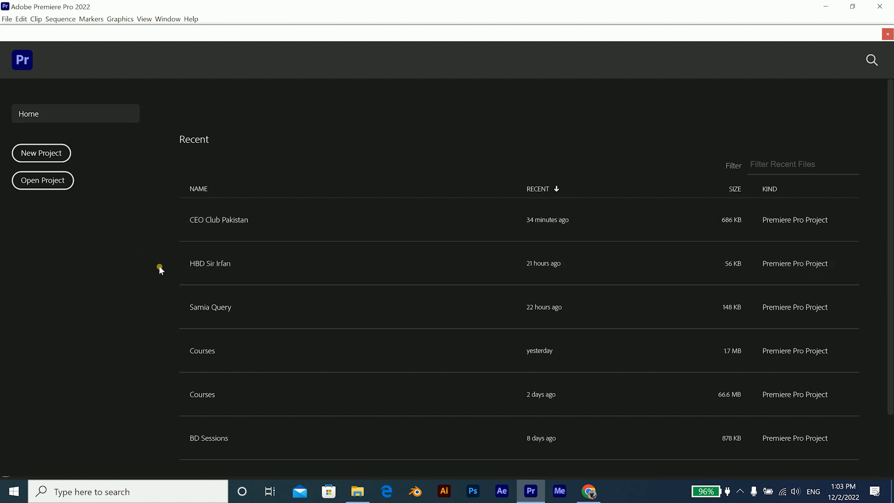
pyautogui.click(53, 154)
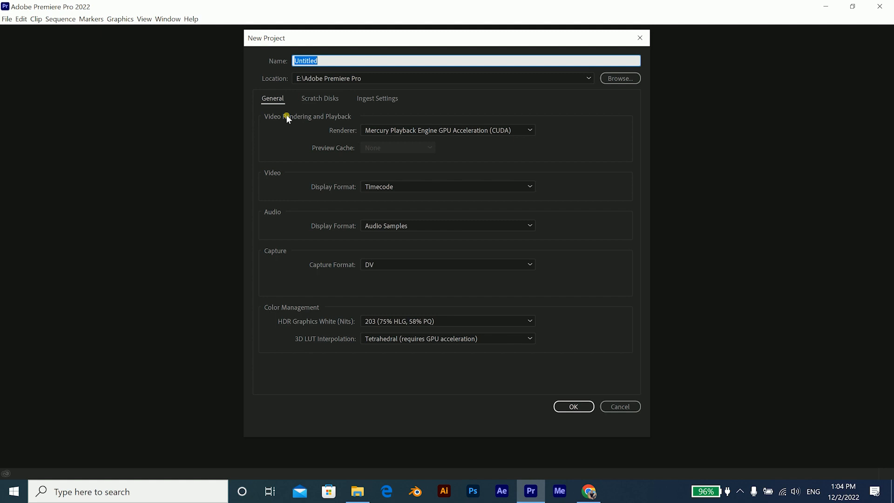
pyautogui.moveTo(329, 63); pyautogui.dragTo(294, 69)
pyautogui.write('Demo class')
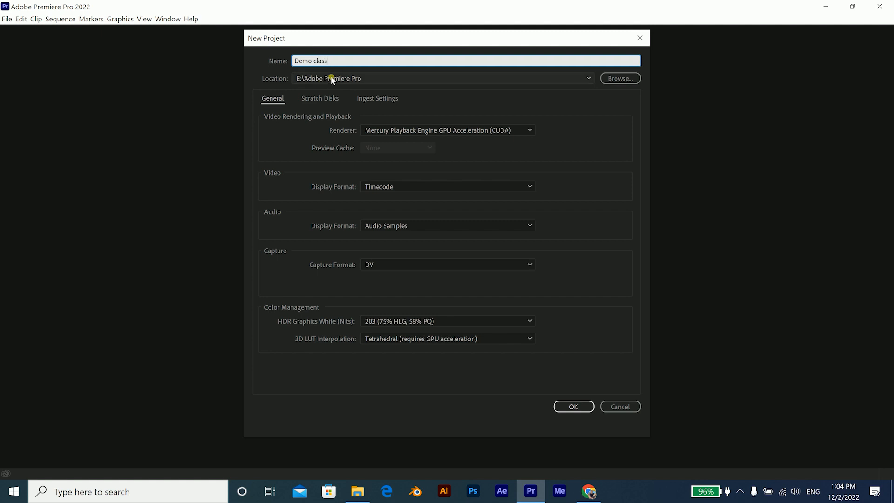
# Set the project's save location to the Adobe Premiere Pro folder on Local Disk (E:)
pyautogui.click(316, 78)
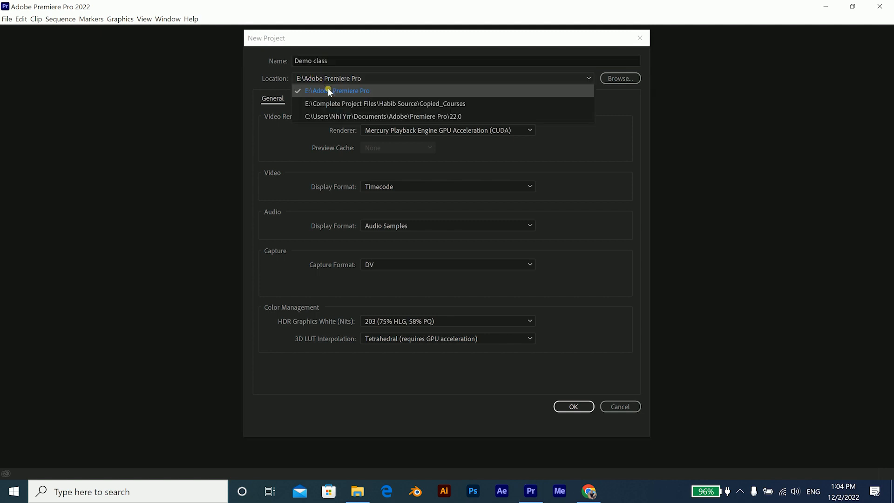
pyautogui.click(626, 79)
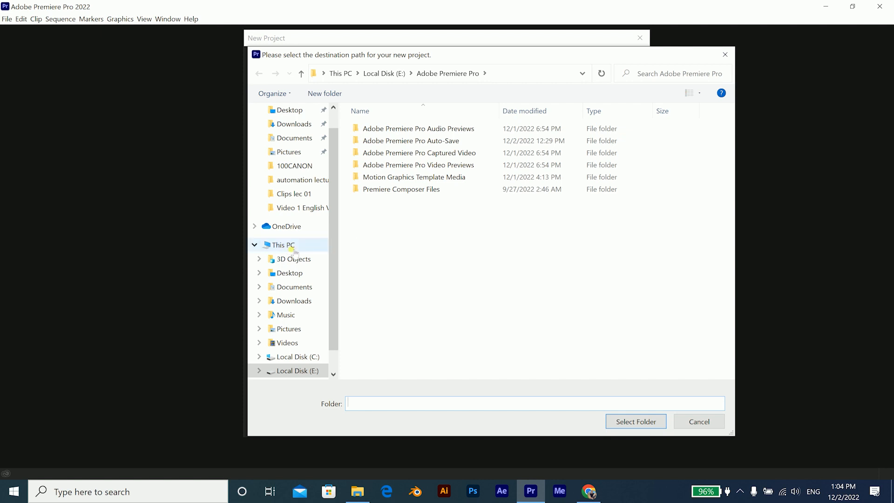
pyautogui.click(294, 246)
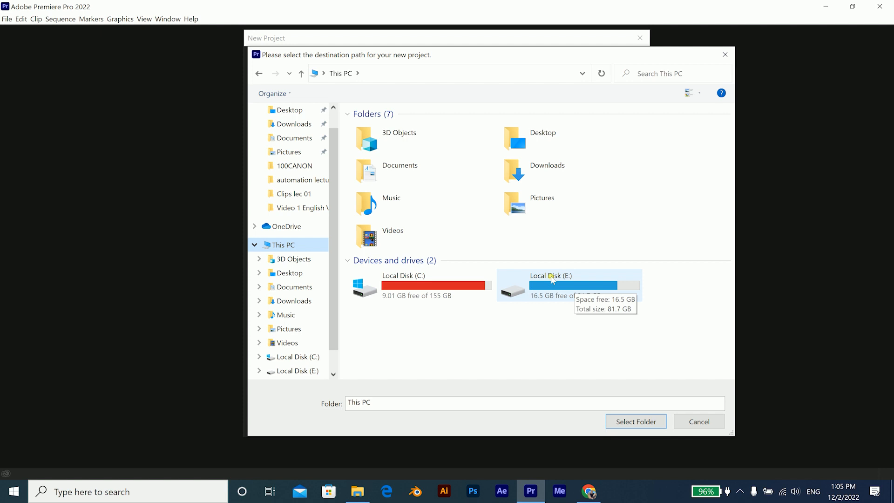
pyautogui.doubleClick(552, 278)
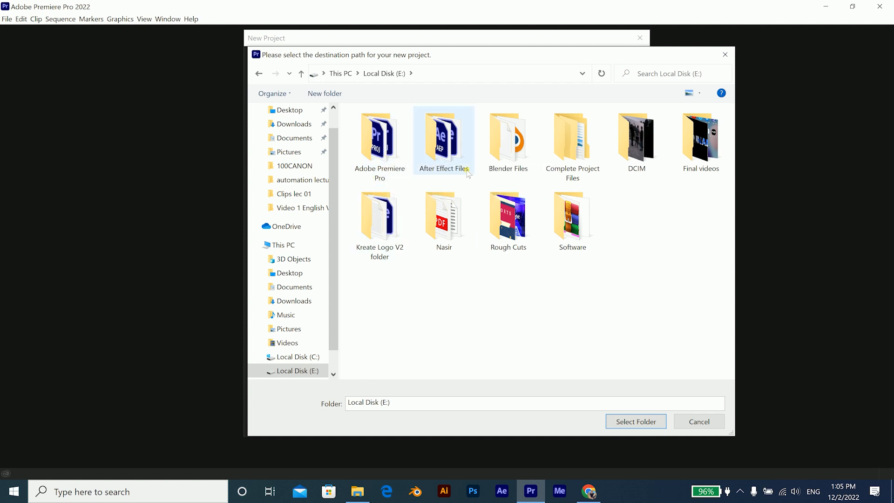
pyautogui.click(380, 155)
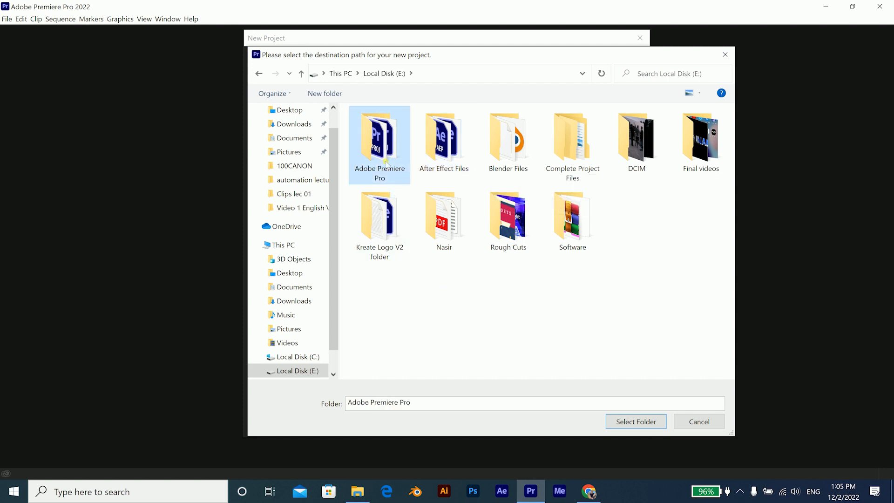
pyautogui.click(628, 421)
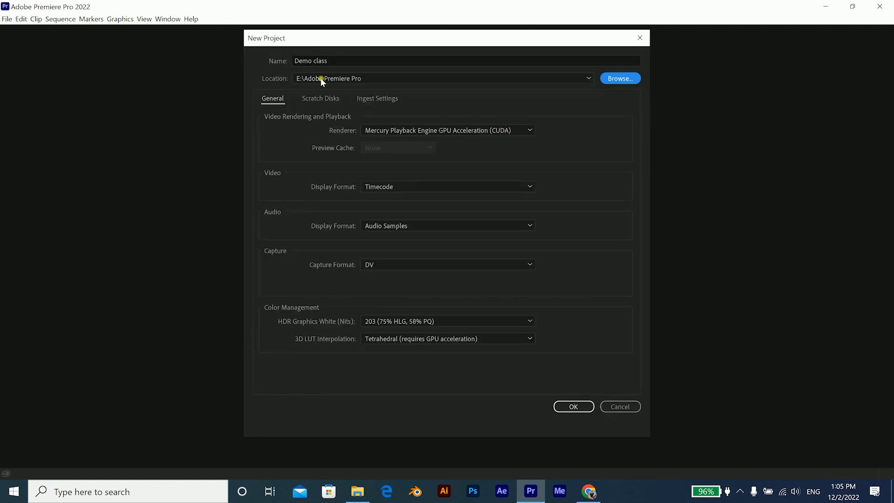
pyautogui.click(364, 62)
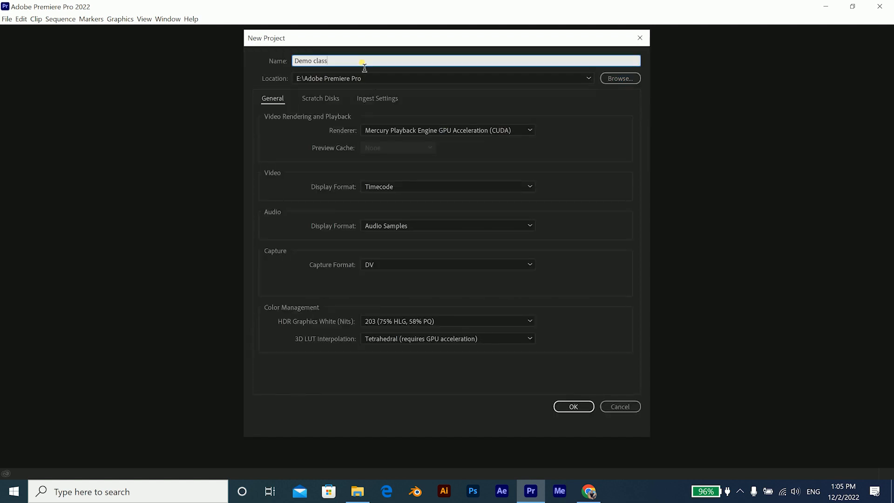
pyautogui.moveTo(364, 62); pyautogui.dragTo(294, 65)
pyautogui.click(345, 78)
pyautogui.click(350, 91)
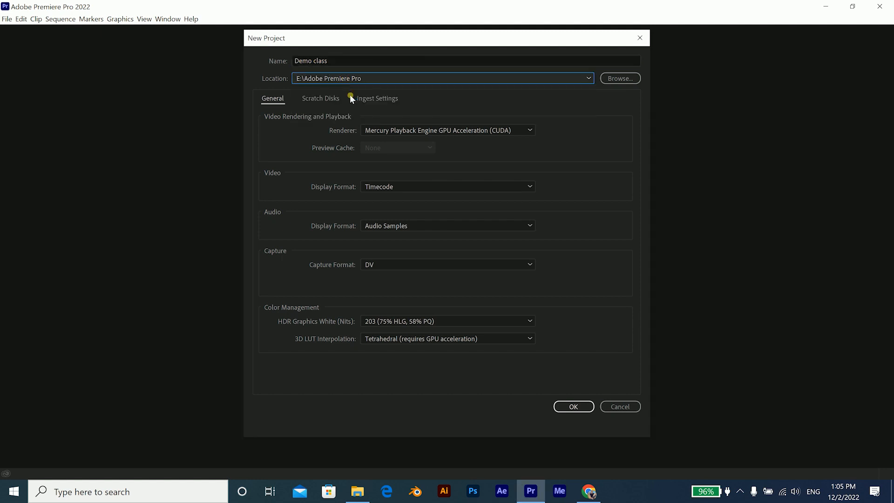
# Examine the new project's scratch disk settings and the available save locations
pyautogui.click(322, 98)
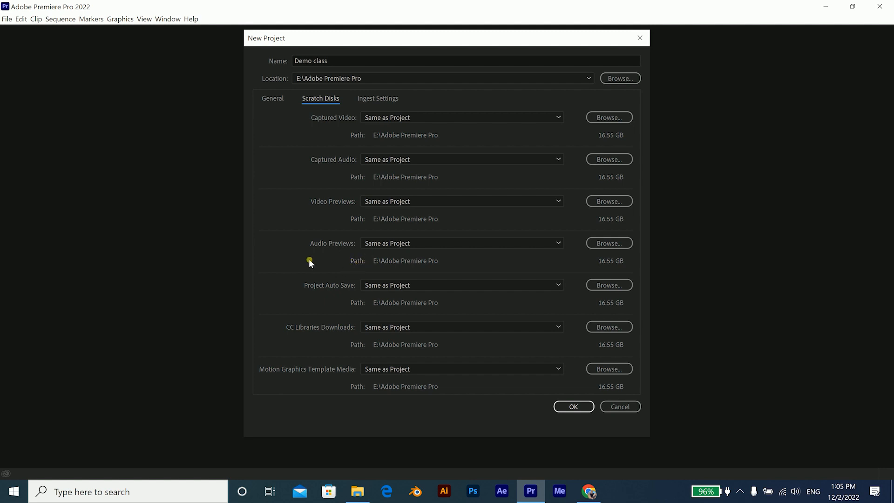
pyautogui.click(267, 99)
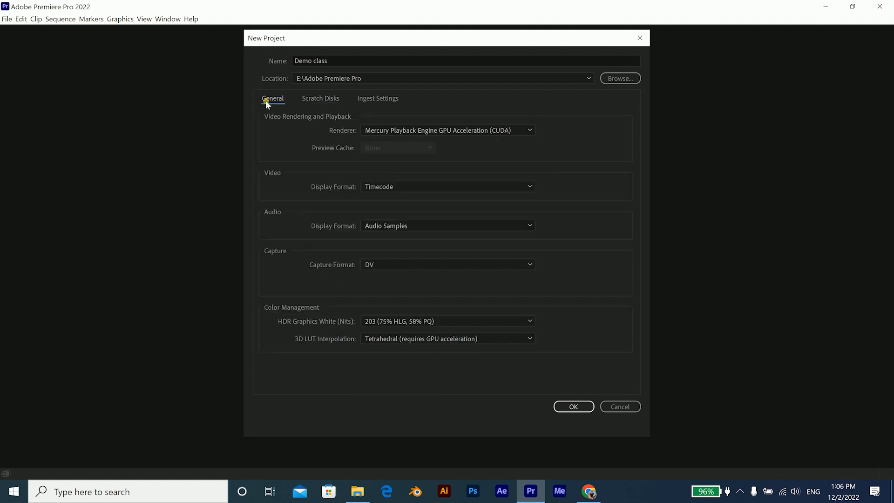
pyautogui.click(325, 99)
pyautogui.click(278, 99)
pyautogui.click(319, 99)
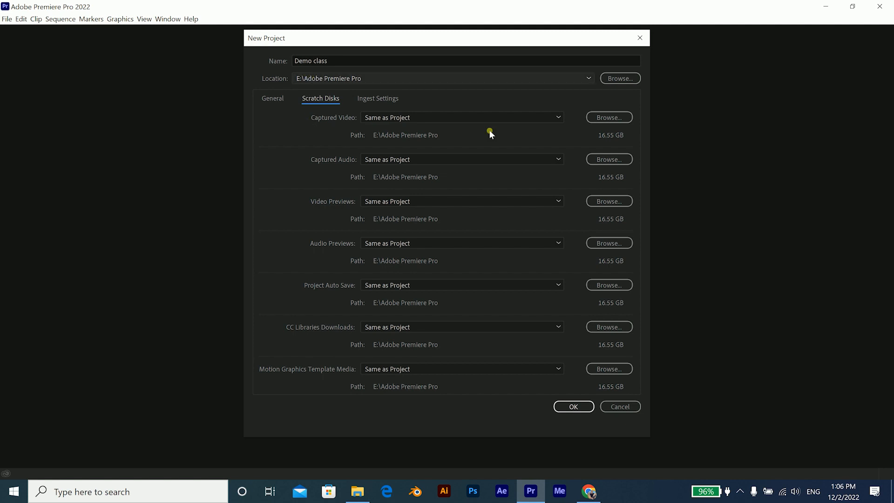
pyautogui.click(619, 121)
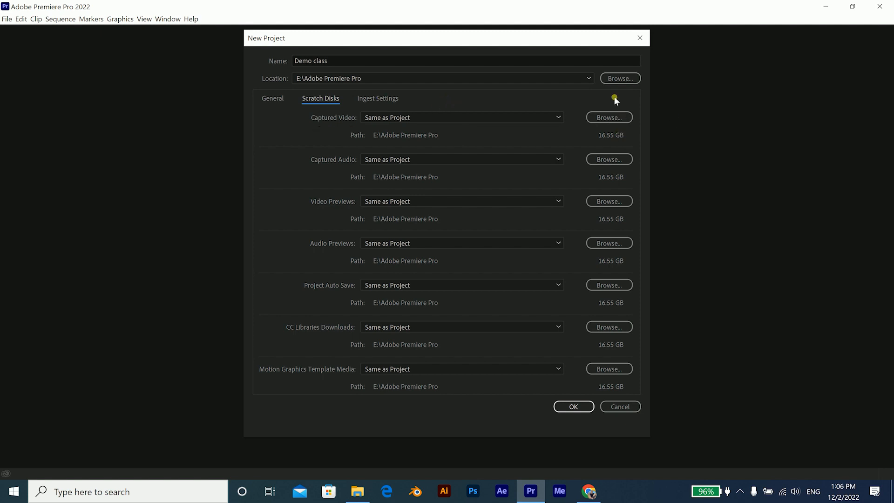
pyautogui.click(549, 82)
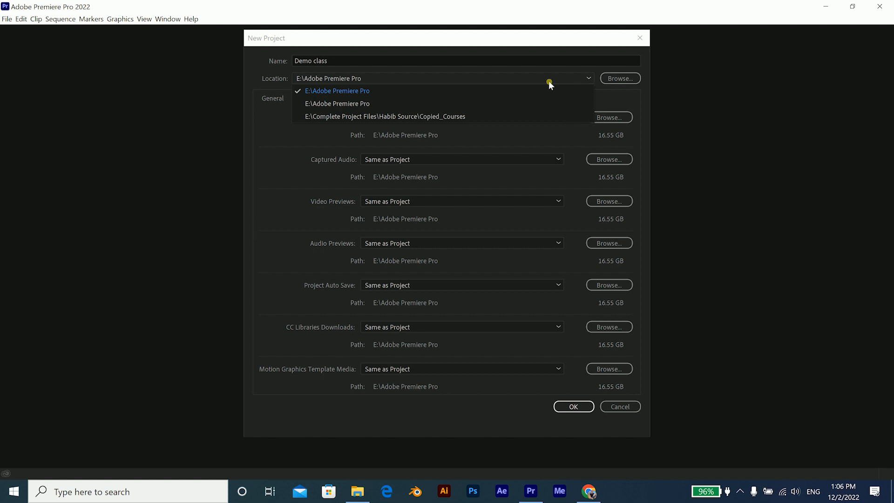
pyautogui.click(548, 82)
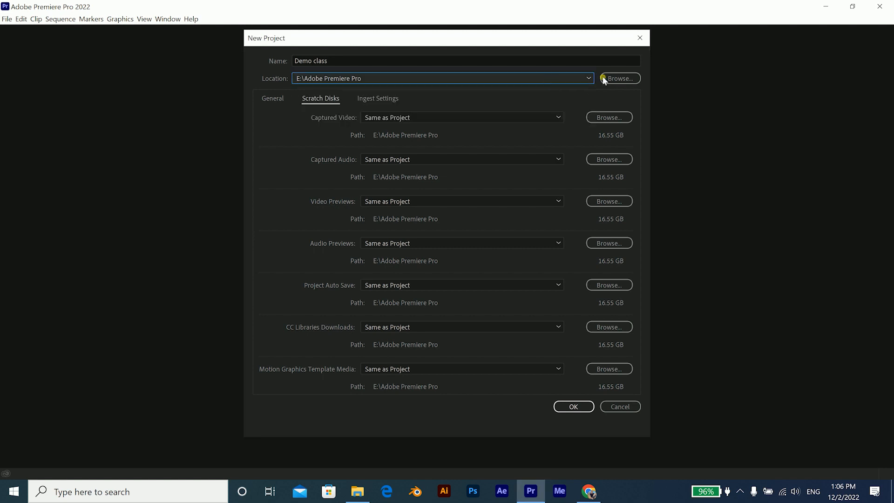
# Check the video display format options in the general settings and choose Mercury Playback Engine GPU Acceleration (CUDA) as the renderer
pyautogui.click(270, 98)
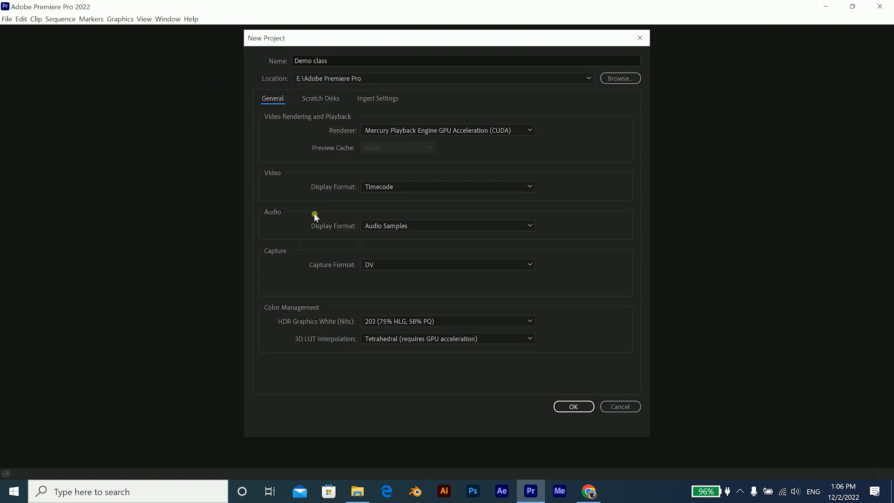
pyautogui.click(370, 187)
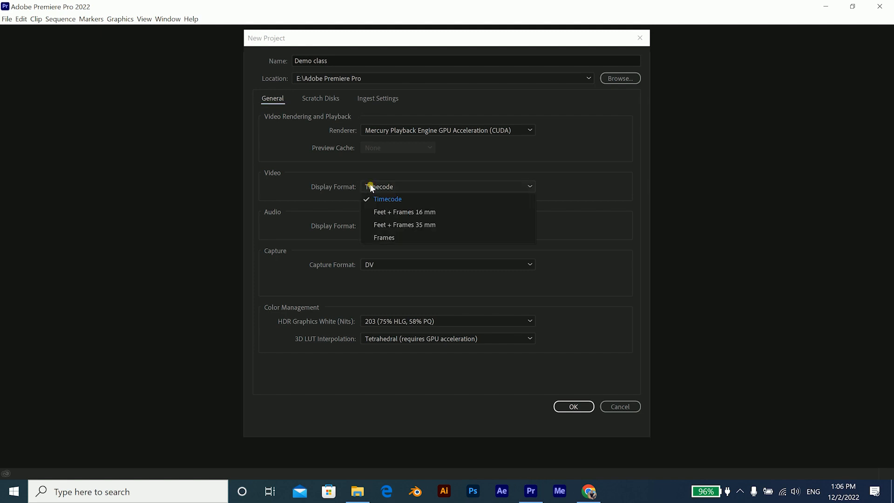
pyautogui.click(371, 186)
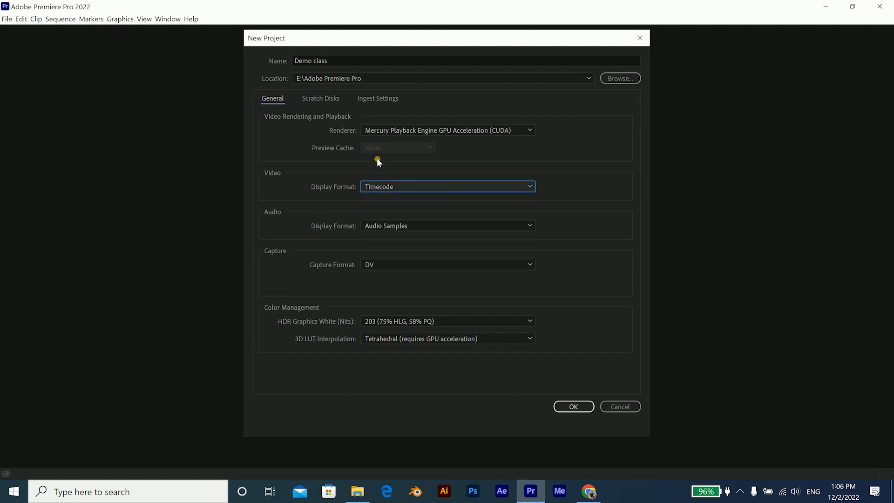
pyautogui.click(474, 134)
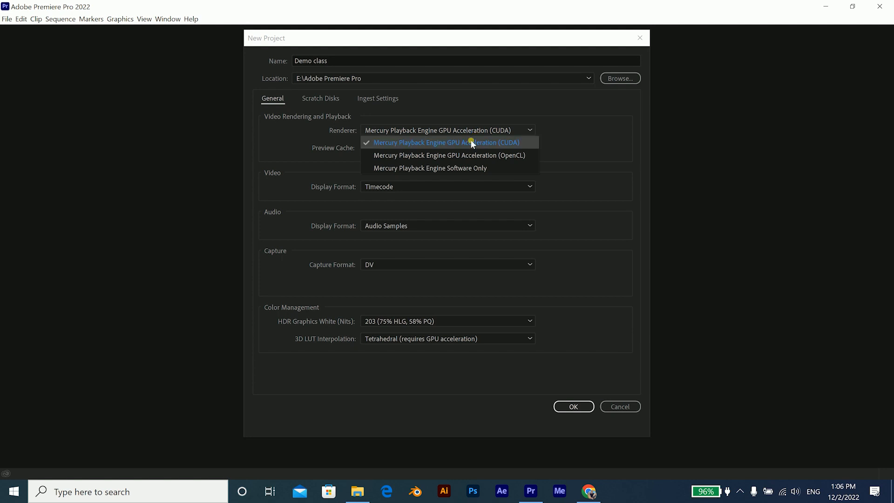
pyautogui.click(472, 143)
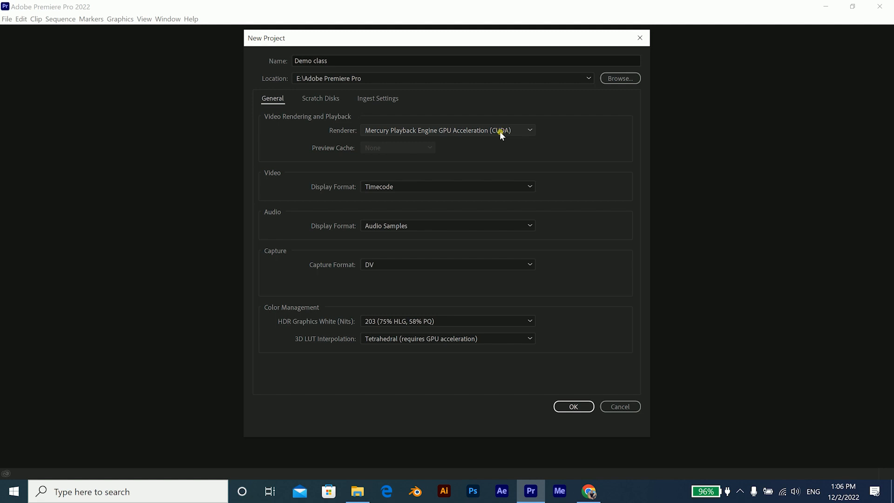
# Set the capture format to HDV, check the HDR graphics white options, and create the project
pyautogui.click(391, 265)
pyautogui.click(393, 288)
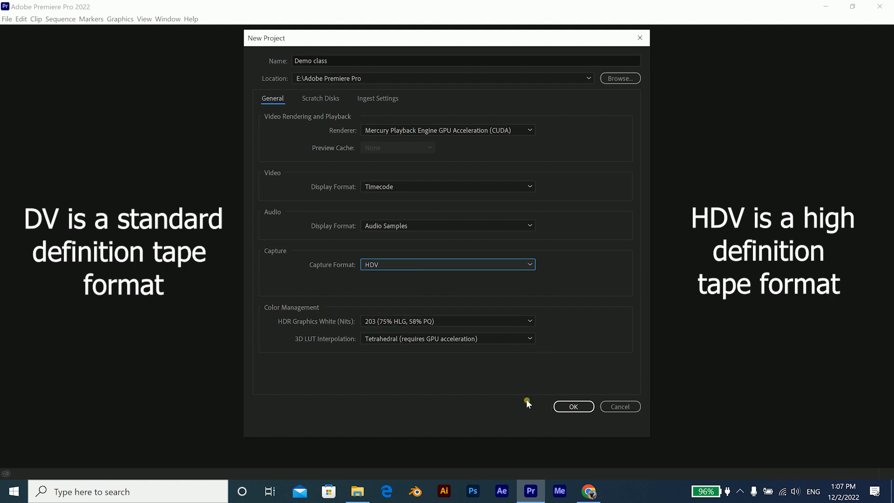
pyautogui.click(412, 322)
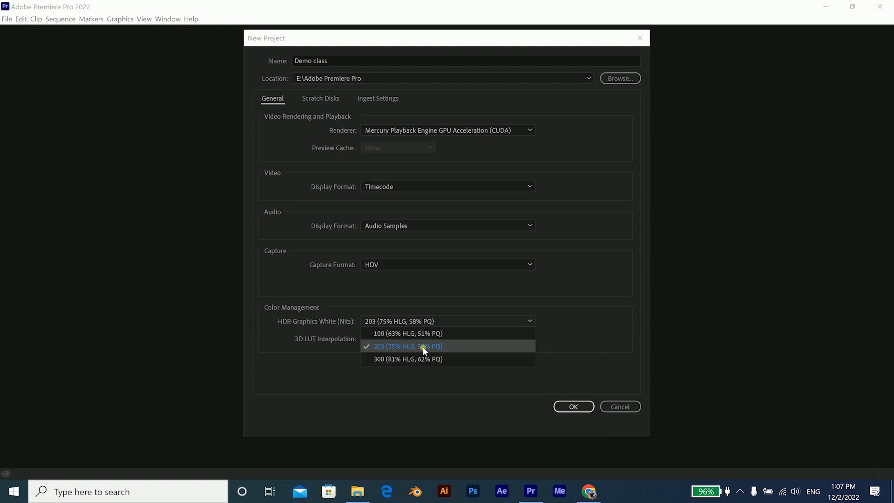
pyautogui.click(329, 365)
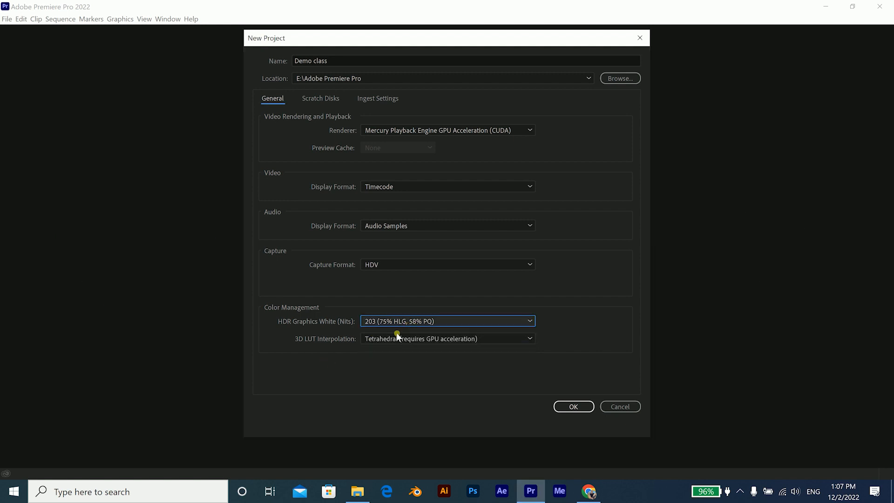
pyautogui.click(579, 408)
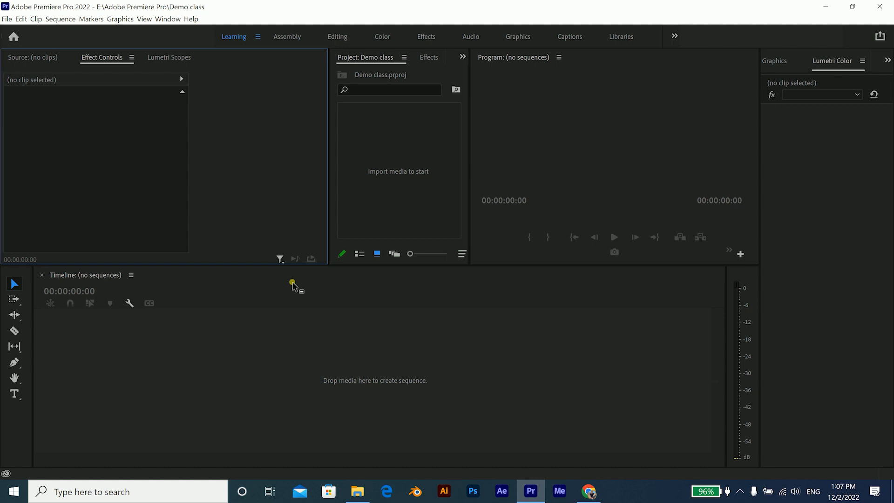
# Close the Lumetri Color and Essential Graphics panels in the workspace
pyautogui.click(862, 60)
pyautogui.click(867, 70)
pyautogui.click(832, 65)
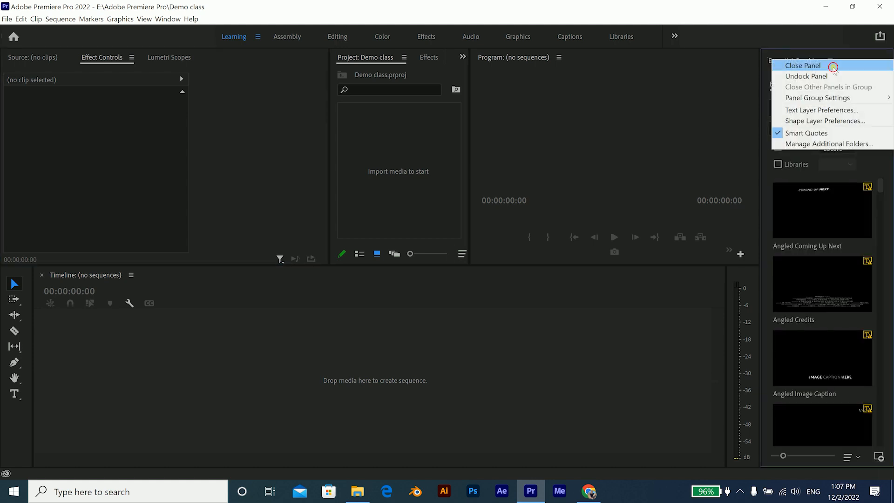
# Close the Essential Graphics panel that is still docked beside the Program monitor
pyautogui.click(832, 66)
pyautogui.click(649, 335)
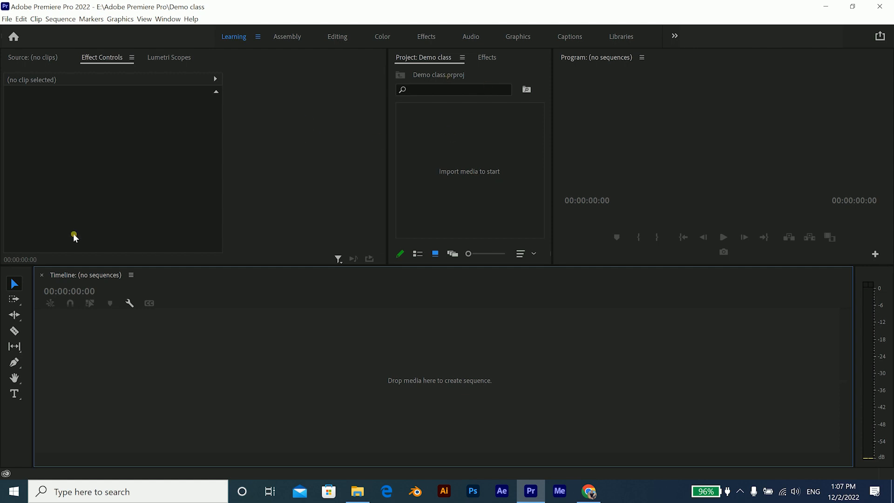
# Examine the remaining workspace areas: Effect Controls, Project, Program monitor and Timeline
pyautogui.click(144, 196)
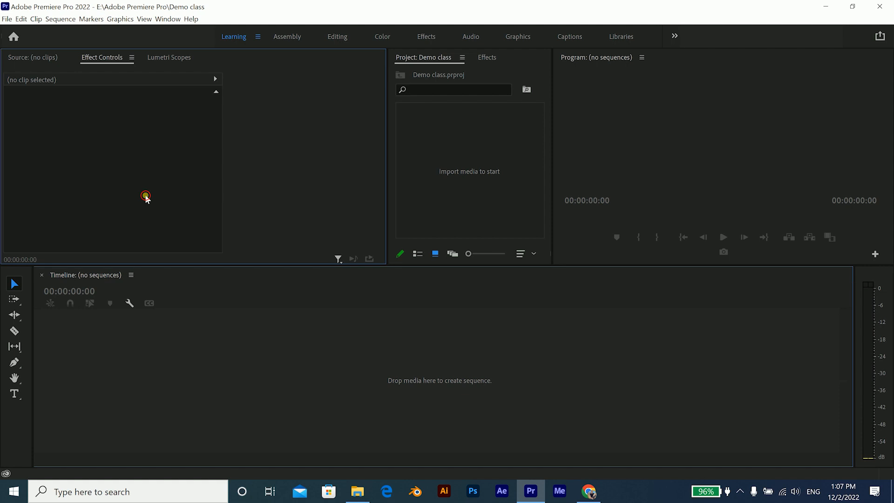
pyautogui.click(429, 186)
pyautogui.click(597, 187)
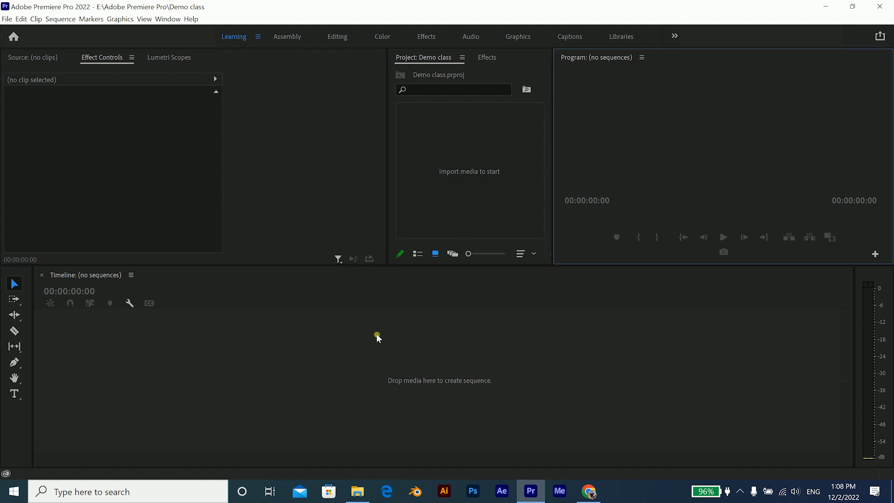
pyautogui.click(693, 311)
pyautogui.click(411, 223)
pyautogui.click(316, 230)
pyautogui.click(321, 294)
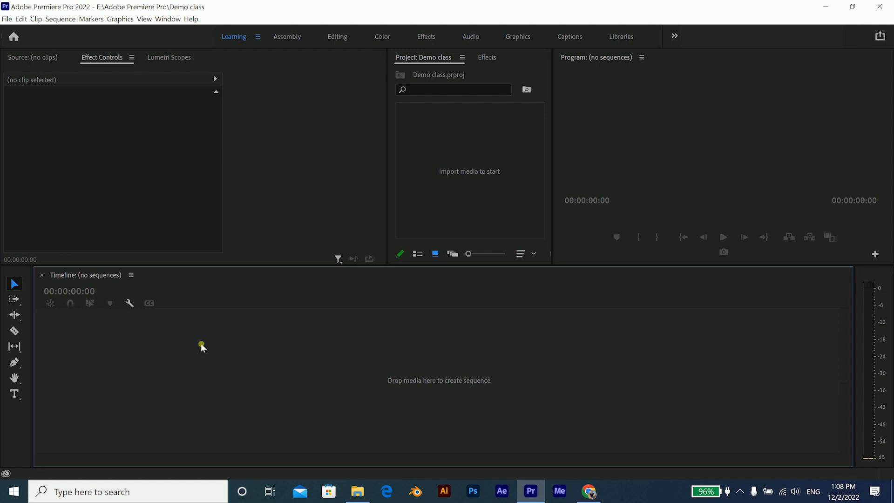
pyautogui.click(357, 183)
pyautogui.click(431, 183)
pyautogui.click(627, 174)
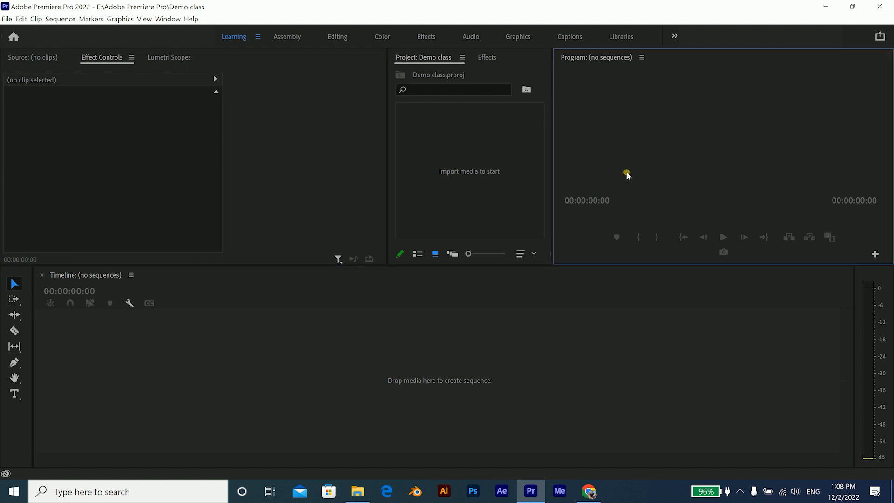
pyautogui.click(435, 348)
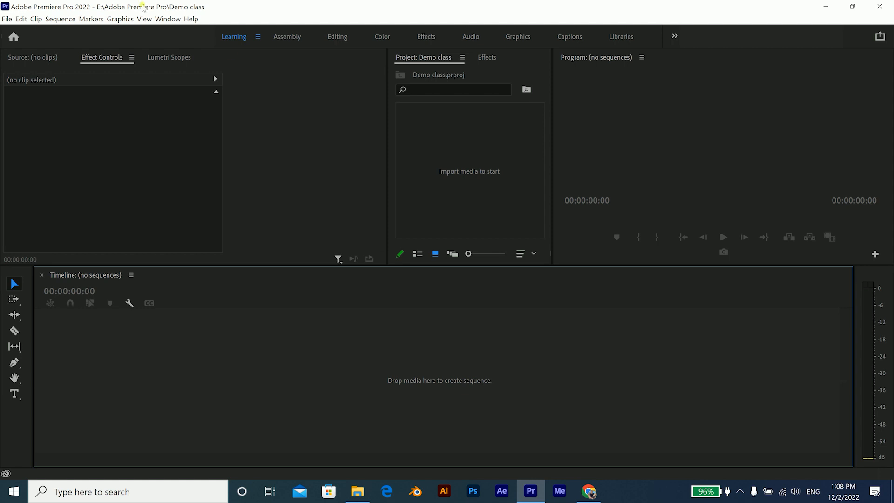
pyautogui.click(464, 149)
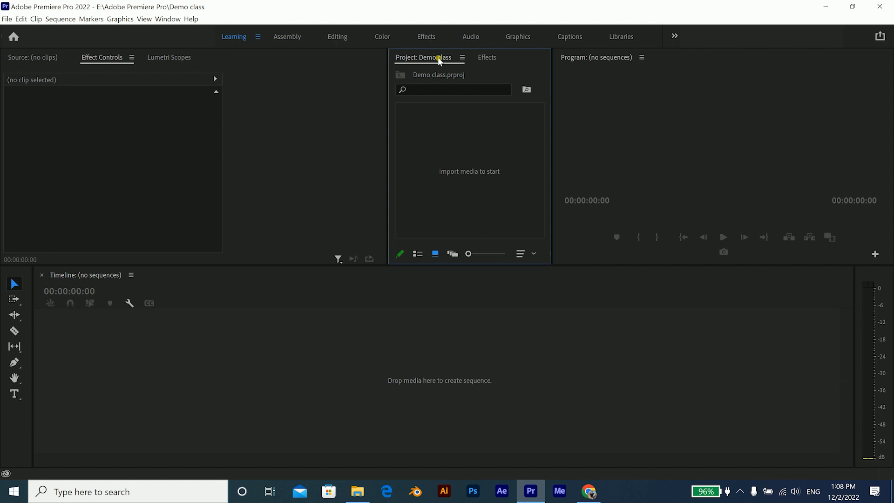
# Compare the Project and Effects panels in their shared group, ending on the Project panel
pyautogui.moveTo(438, 59); pyautogui.dragTo(462, 59)
pyautogui.click(500, 56)
pyautogui.click(435, 58)
pyautogui.click(492, 61)
pyautogui.click(414, 57)
pyautogui.click(587, 160)
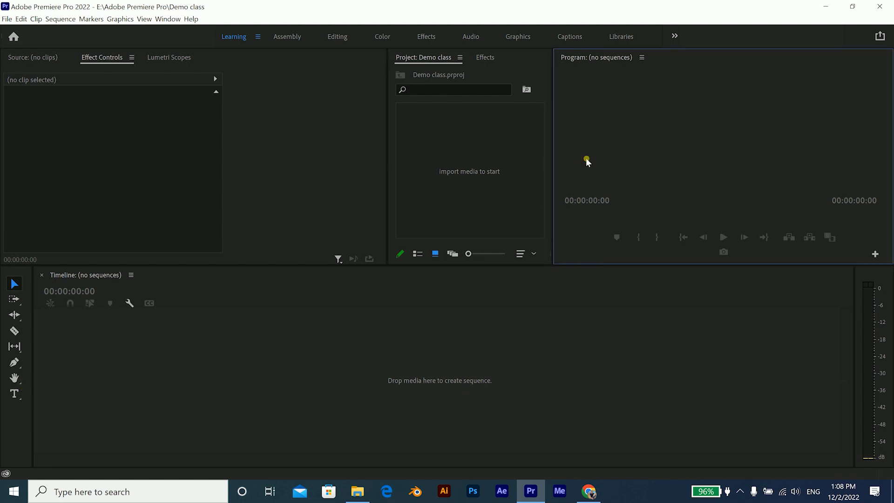
pyautogui.click(494, 180)
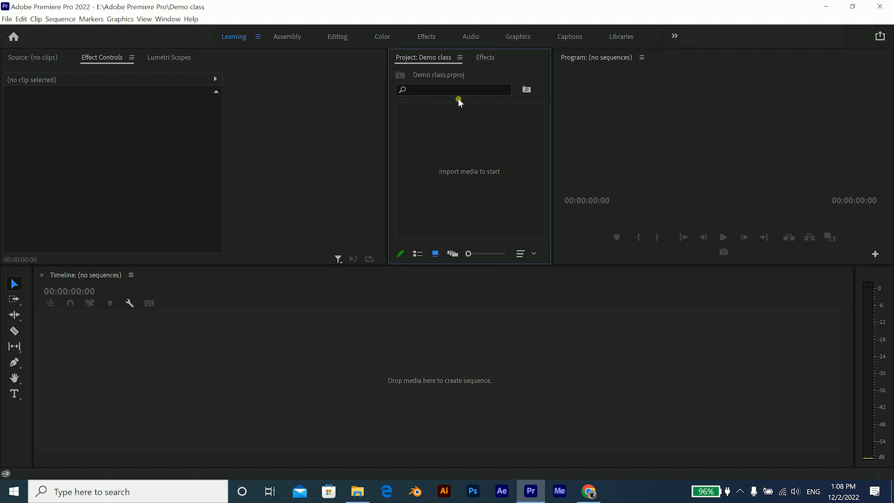
# Dock the Project and Effects panel group below Effect Controls, next to the editing tools
pyautogui.moveTo(506, 55); pyautogui.dragTo(171, 365)
pyautogui.click(278, 389)
pyautogui.click(66, 364)
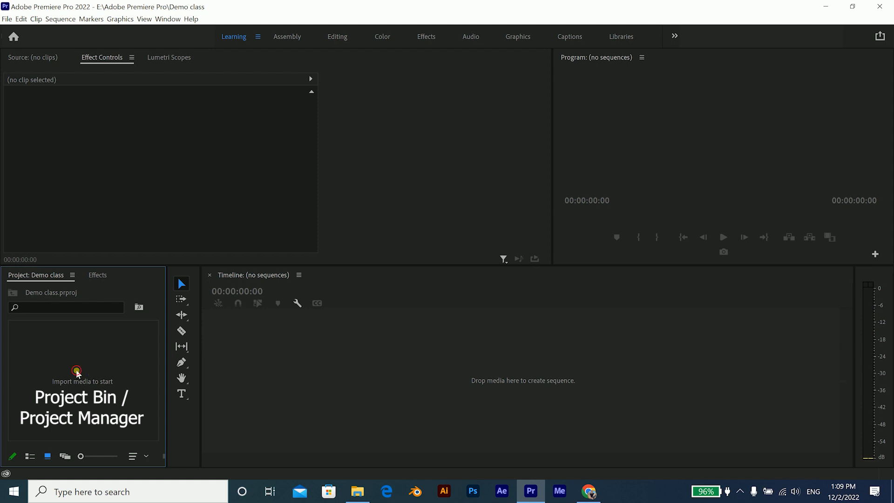
# View the Import dialog from the empty project bin, cancel it, and look at the Effects panel before returning to Project
pyautogui.doubleClick(77, 372)
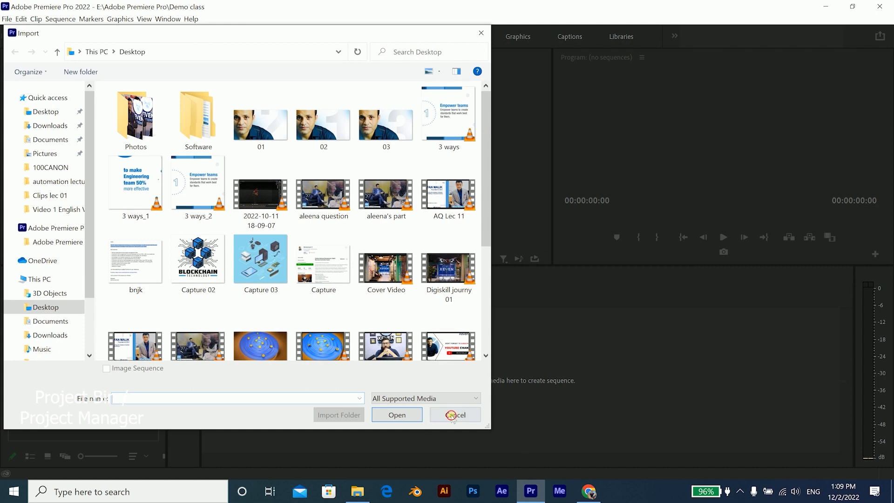
pyautogui.click(446, 406)
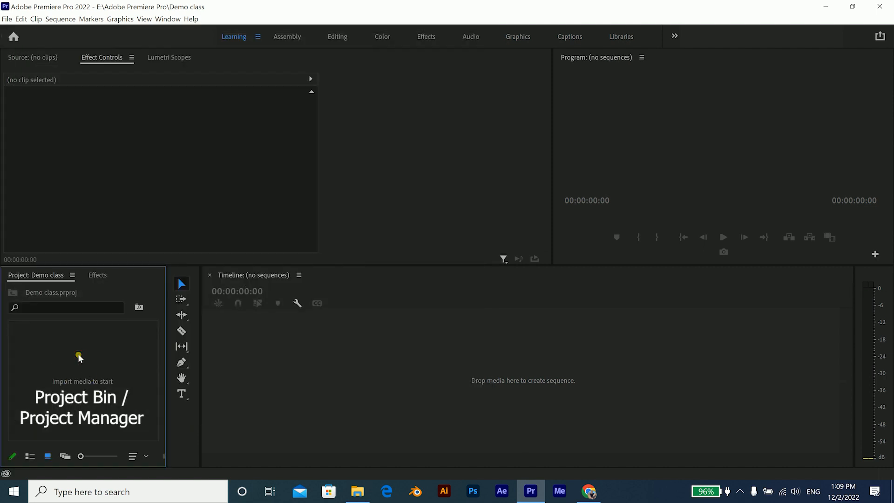
pyautogui.click(96, 276)
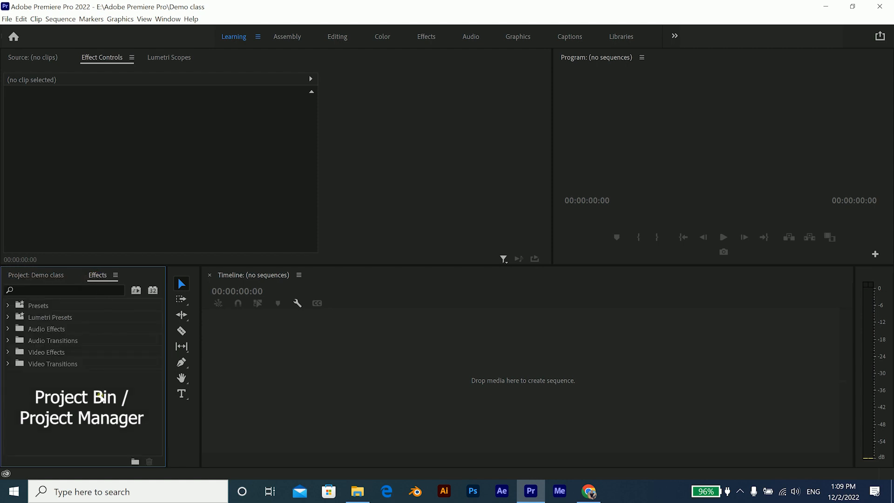
pyautogui.click(133, 275)
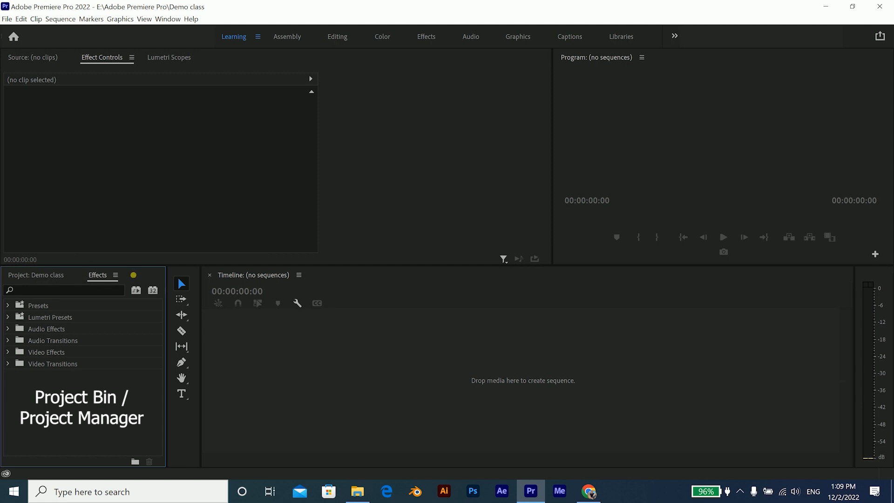
pyautogui.click(46, 276)
pyautogui.click(39, 275)
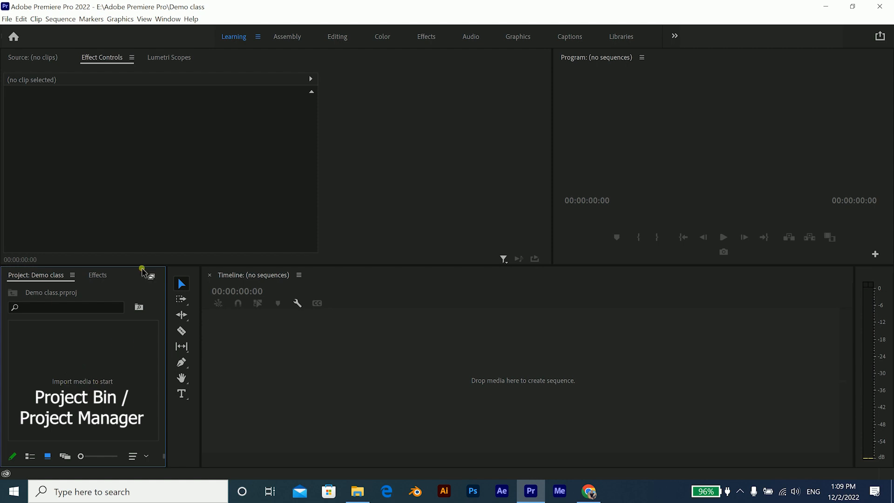
# Review the source monitor, project bin, Timeline and Program monitor in the rearranged layout
pyautogui.click(173, 158)
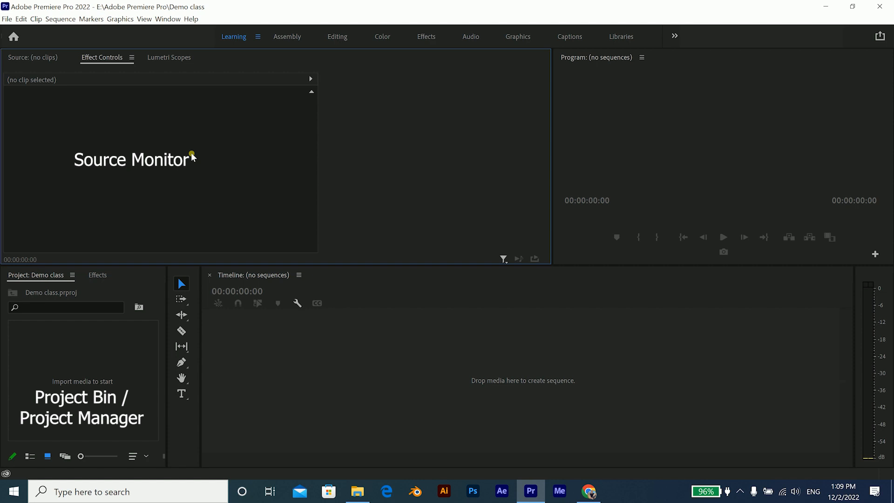
pyautogui.click(67, 366)
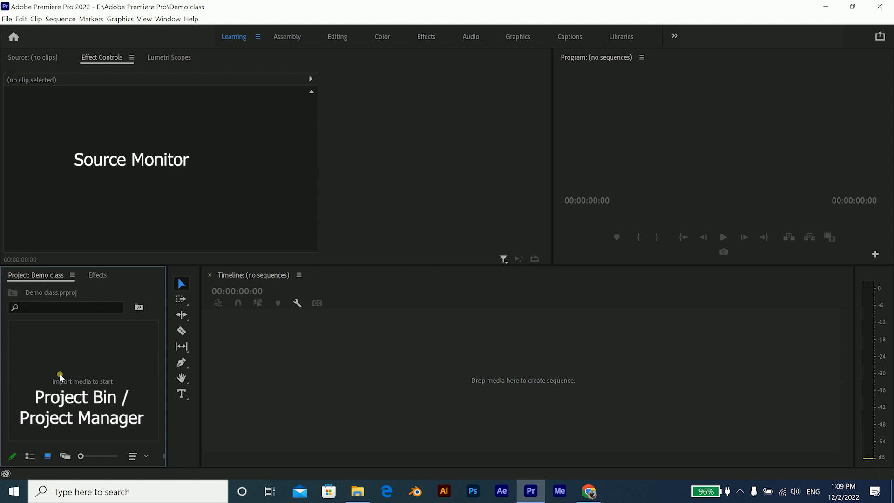
pyautogui.click(146, 181)
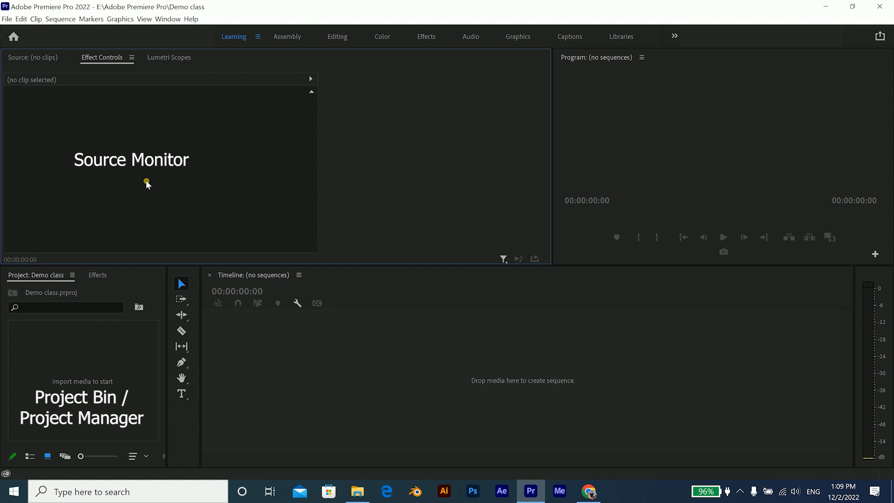
pyautogui.click(340, 358)
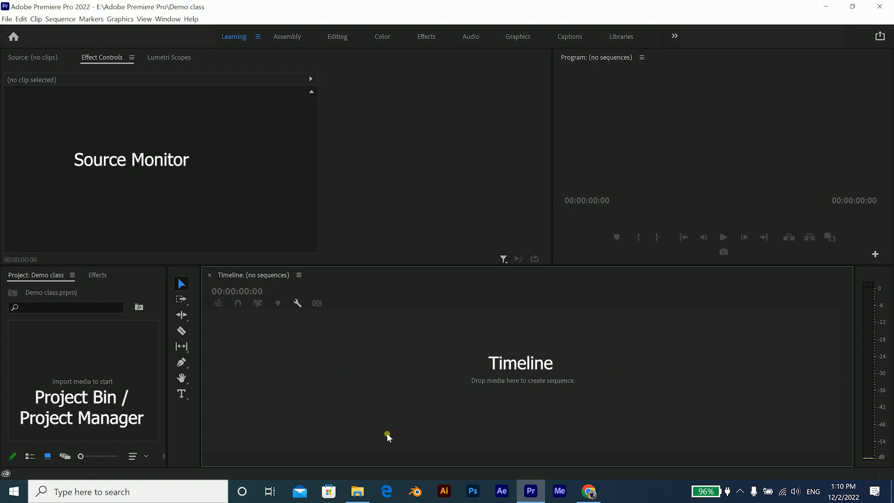
pyautogui.click(664, 179)
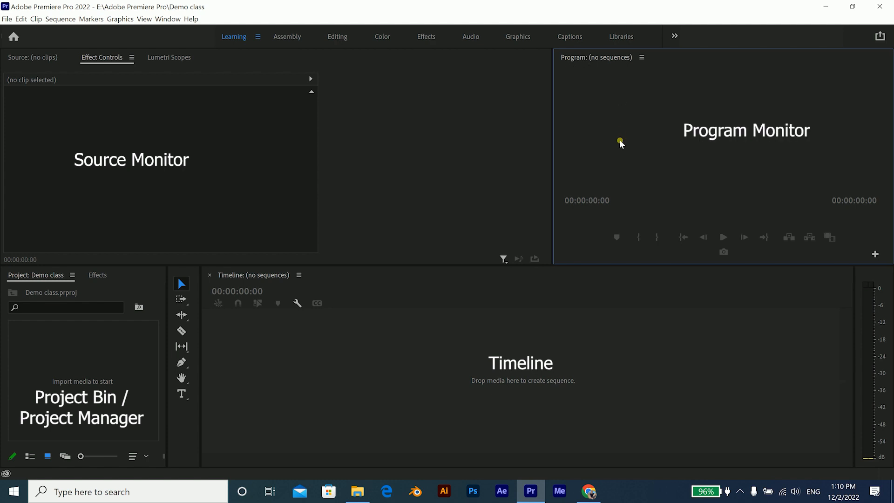
pyautogui.click(496, 316)
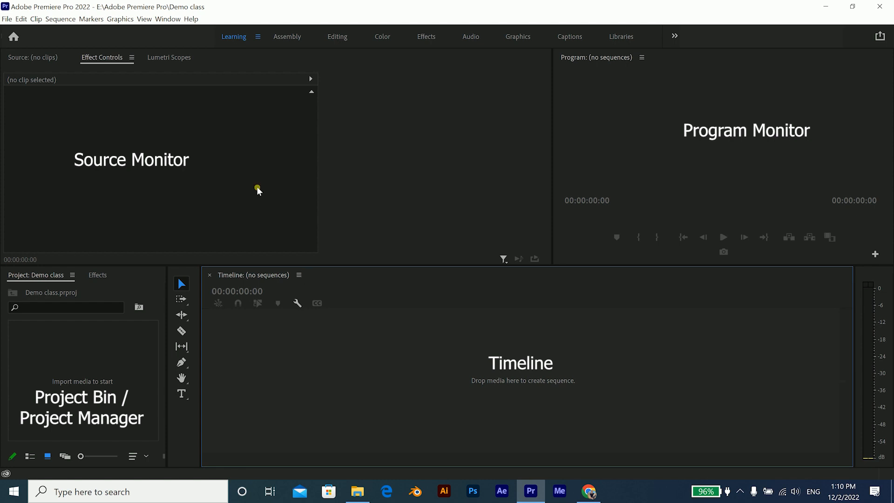
pyautogui.click(219, 151)
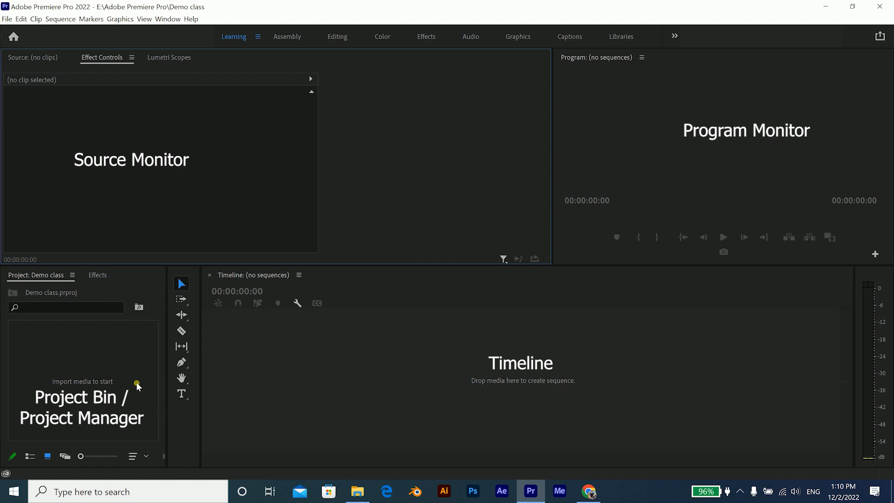
pyautogui.click(581, 347)
pyautogui.click(615, 200)
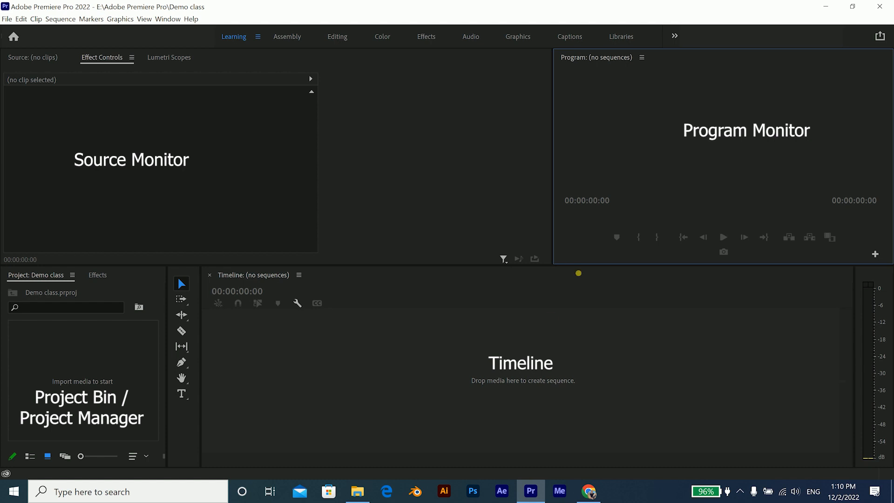
pyautogui.click(551, 320)
pyautogui.click(661, 171)
pyautogui.click(72, 366)
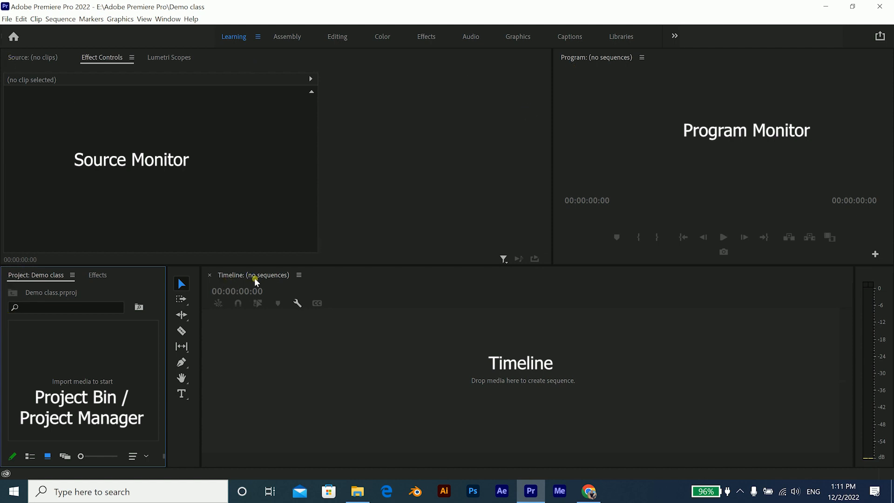
# Check the empty project bin's import options, including the Import dialog, and cancel without importing media
pyautogui.rightClick(46, 358)
pyautogui.click(34, 375)
pyautogui.rightClick(34, 356)
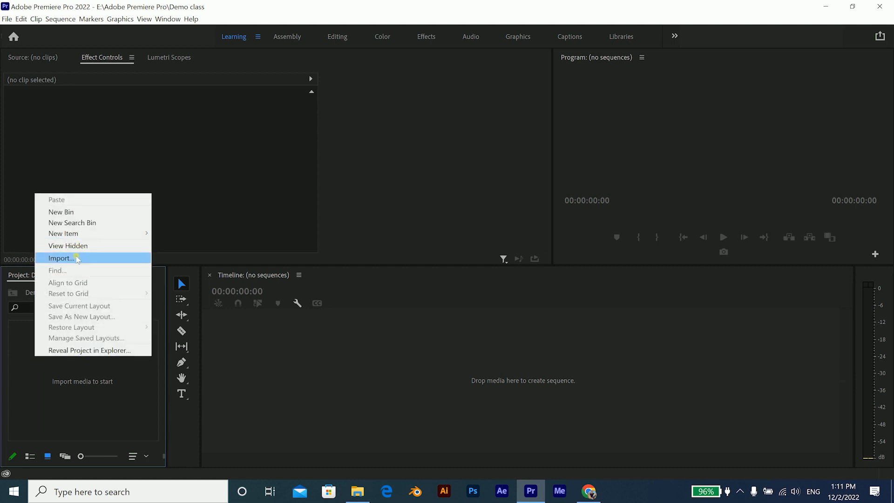
pyautogui.click(71, 373)
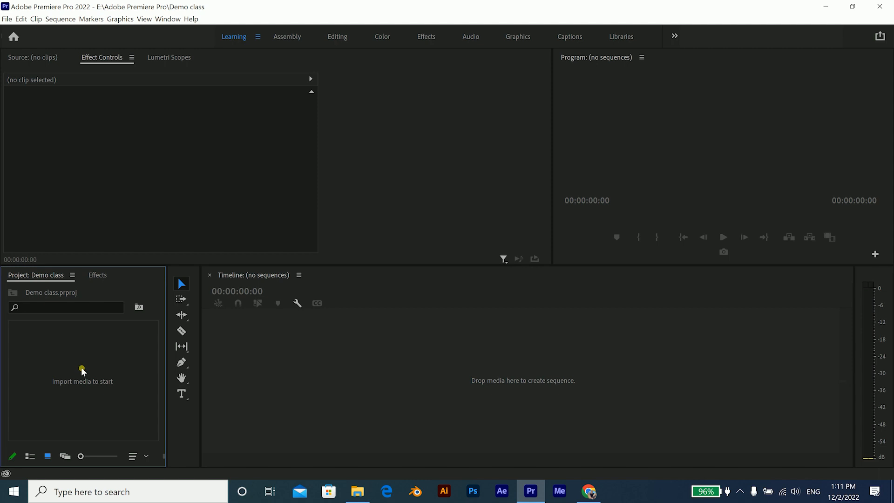
pyautogui.doubleClick(68, 355)
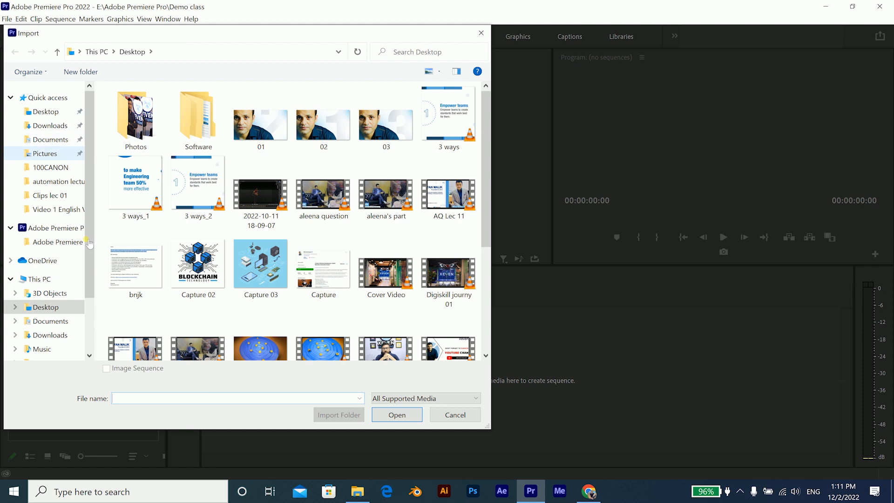
pyautogui.click(444, 414)
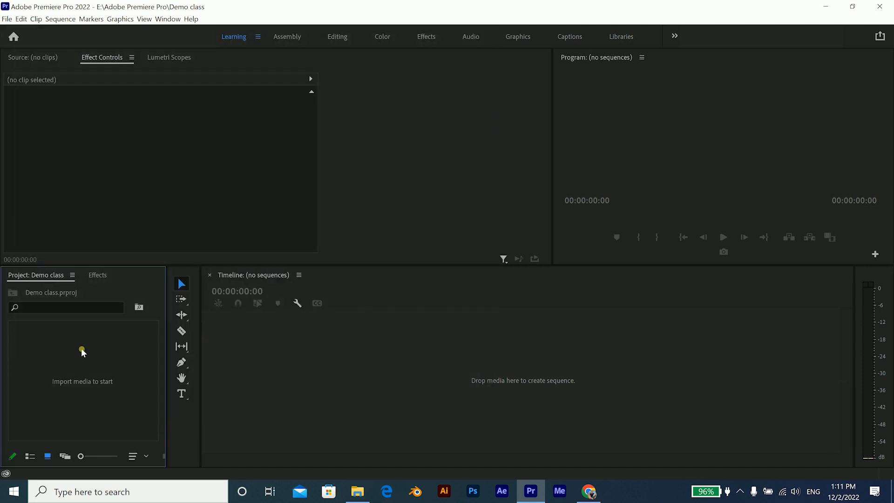
# Import the smart-pretty-business-woman-taking-a-break image from the Downloads folder into the project bin
pyautogui.doubleClick(51, 347)
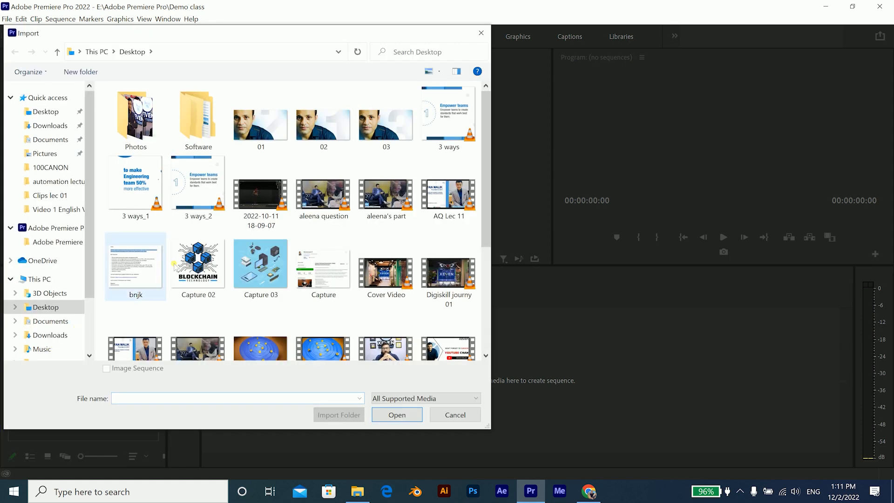
pyautogui.scroll(-2, 210, 255)
pyautogui.scroll(-2, 210, 255)
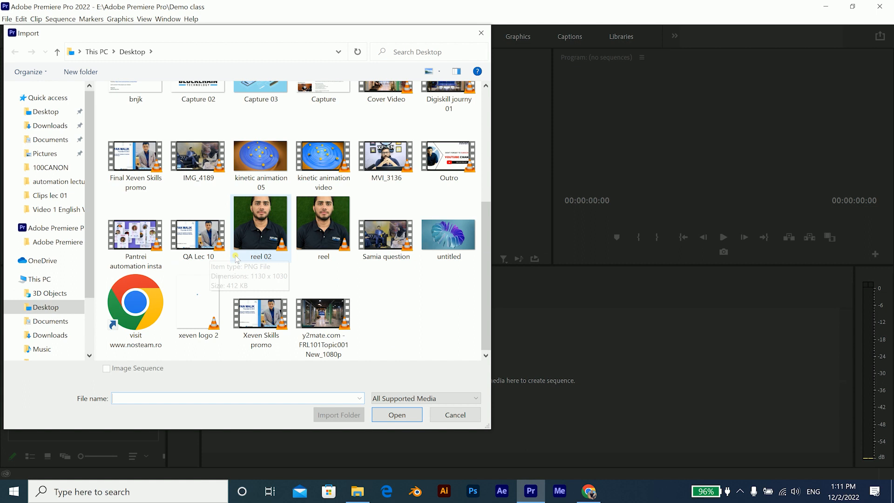
pyautogui.scroll(3, 146, 253)
pyautogui.scroll(2, 145, 252)
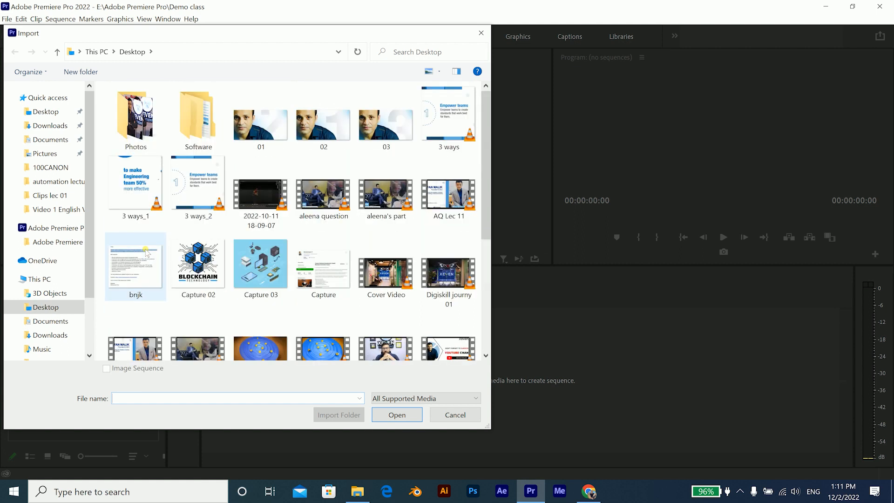
pyautogui.click(46, 126)
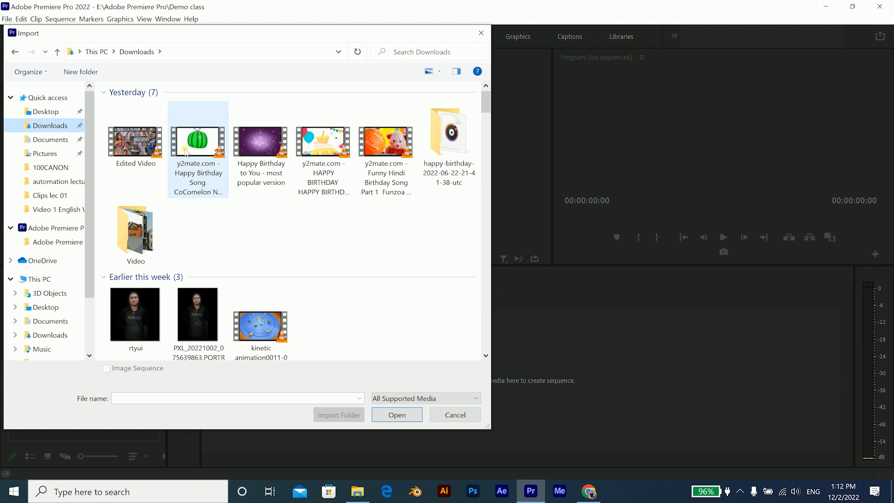
pyautogui.scroll(-5, 189, 230)
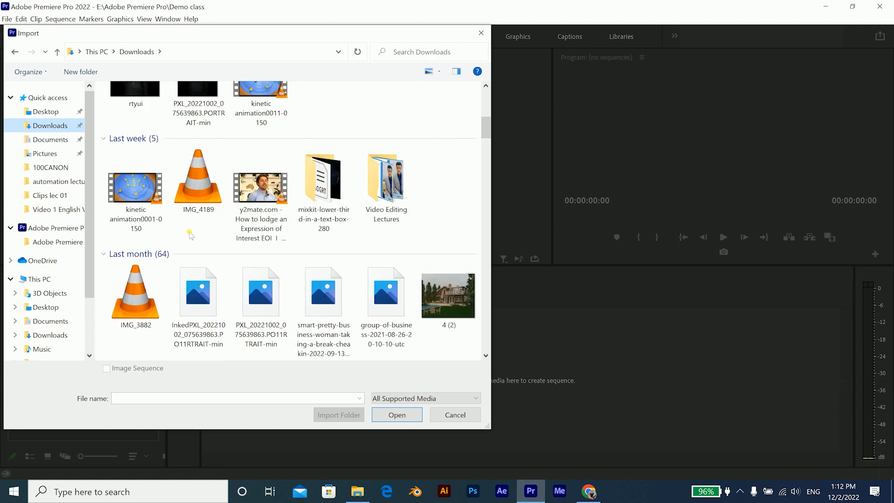
pyautogui.scroll(-3, 189, 231)
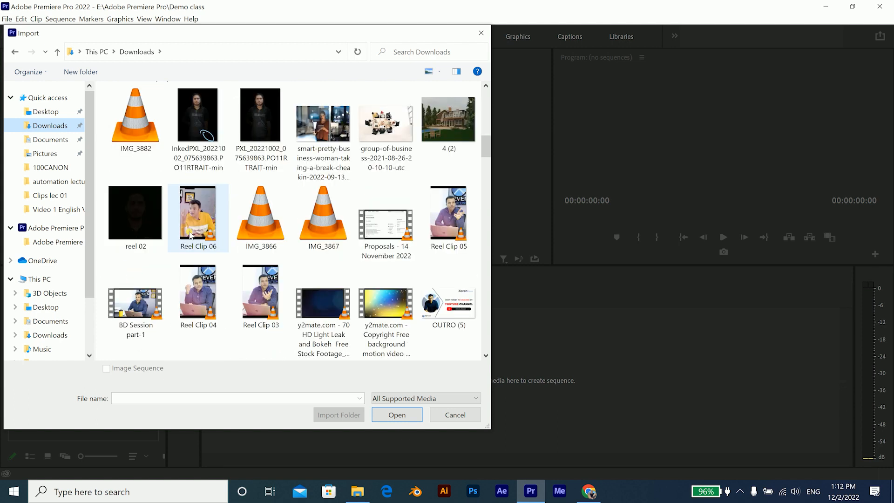
pyautogui.doubleClick(328, 130)
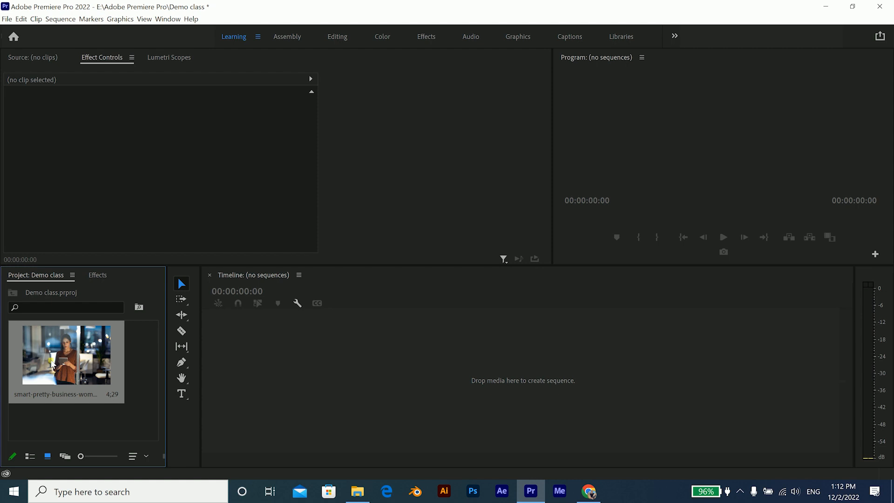
# Load the smart-pretty-business-woman image from the bin into the Source monitor and zoom its time ruler out to the full range
pyautogui.click(29, 57)
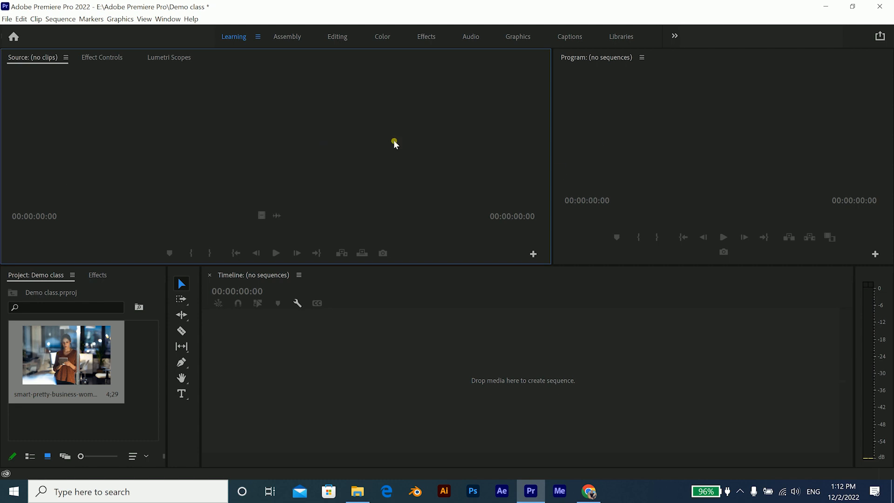
pyautogui.click(66, 357)
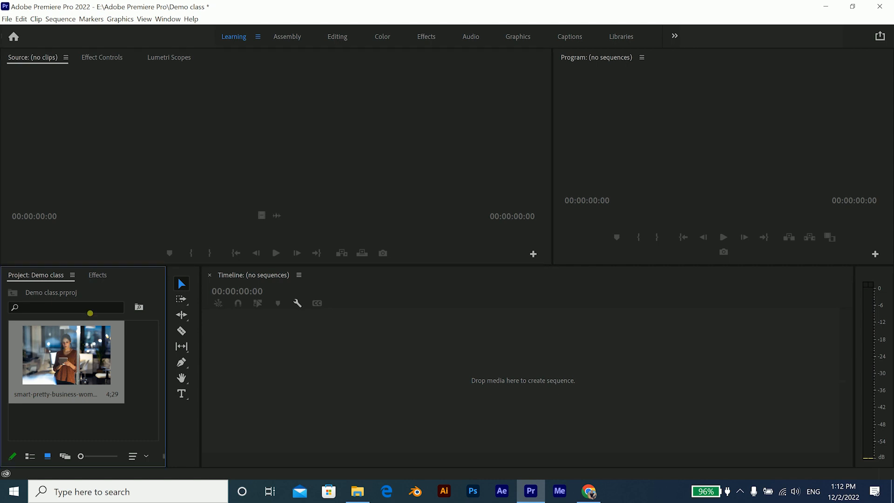
pyautogui.moveTo(201, 165); pyautogui.dragTo(196, 163)
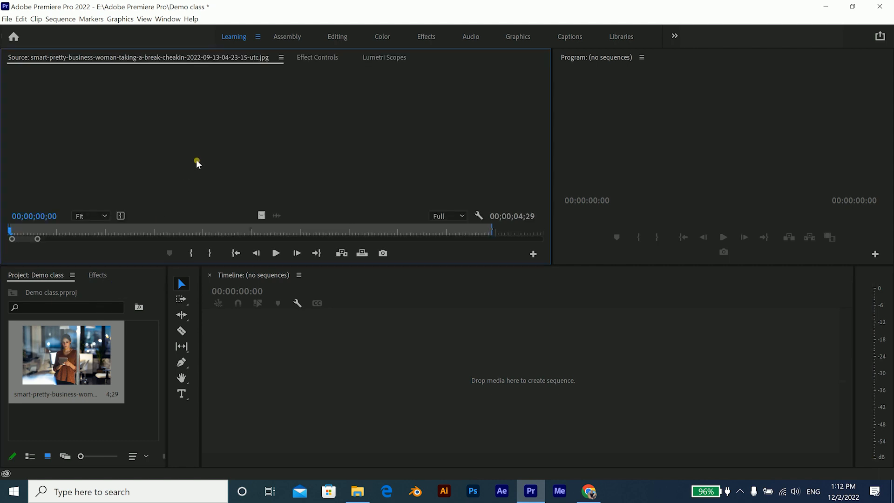
pyautogui.moveTo(38, 239); pyautogui.dragTo(539, 239)
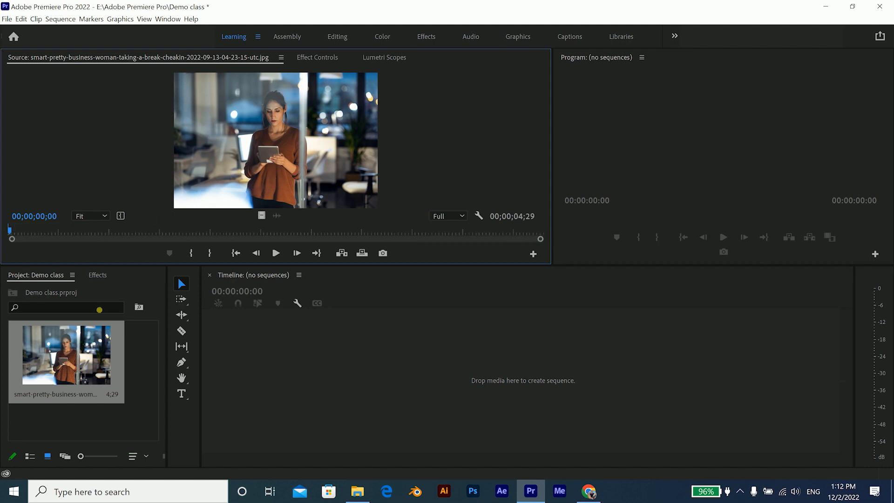
# Create a sequence by placing the business woman image from the Source monitor into the empty Timeline
pyautogui.click(143, 355)
pyautogui.click(66, 366)
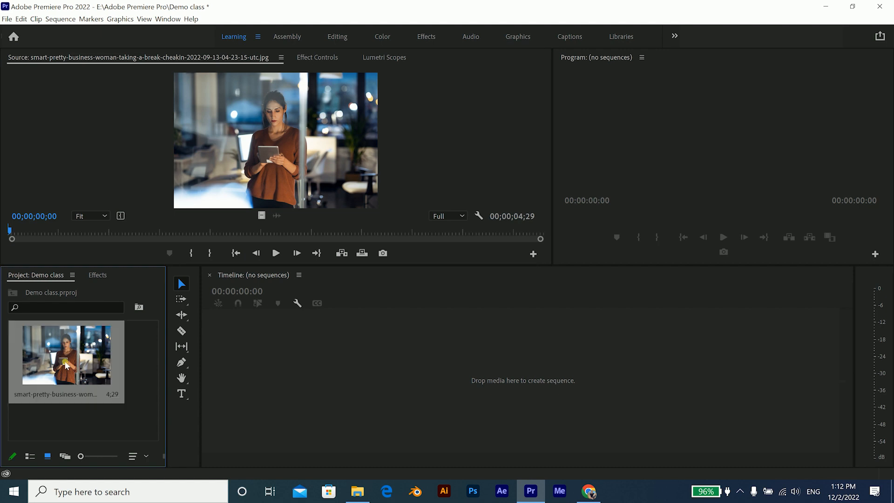
pyautogui.doubleClick(61, 359)
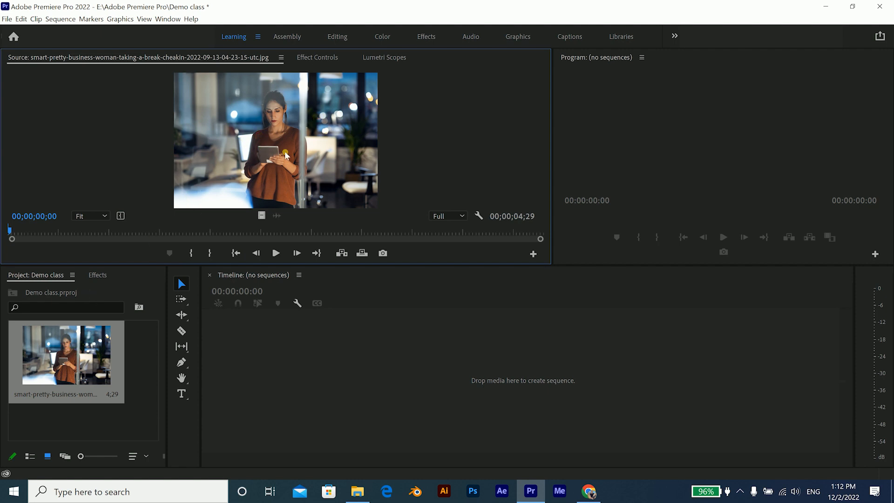
pyautogui.click(278, 128)
pyautogui.moveTo(287, 161); pyautogui.dragTo(299, 363)
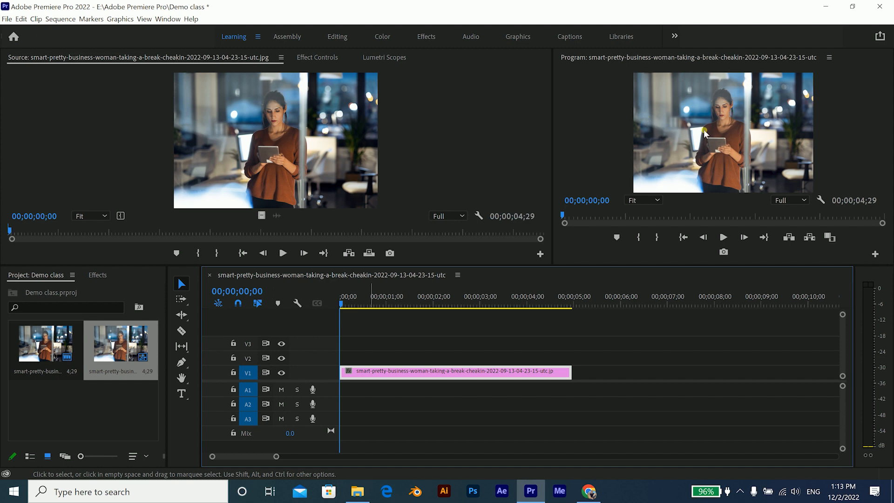
# Split the V1 clip at 00;00;02;03, trim the second part's start to leave about a one-second gap, and preview the gap
pyautogui.click(438, 300)
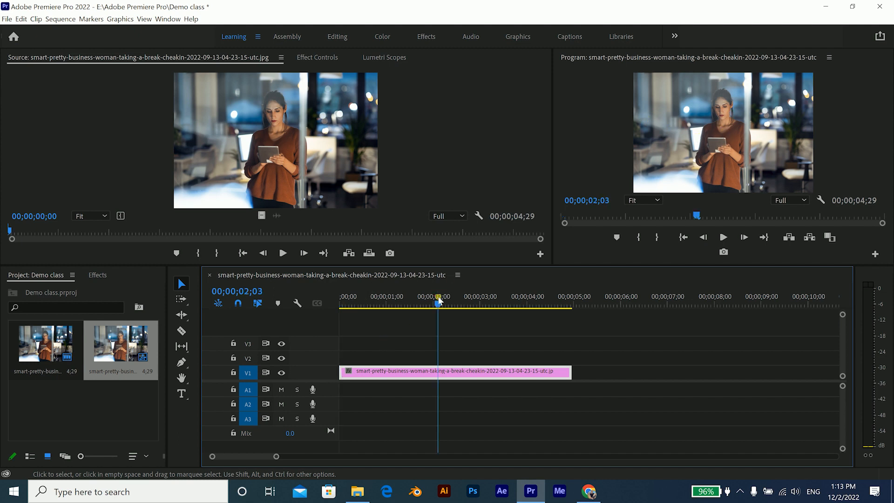
pyautogui.press('c')
pyautogui.click(438, 373)
pyautogui.press('v')
pyautogui.click(447, 374)
pyautogui.moveTo(440, 374); pyautogui.dragTo(491, 373)
pyautogui.press('space')
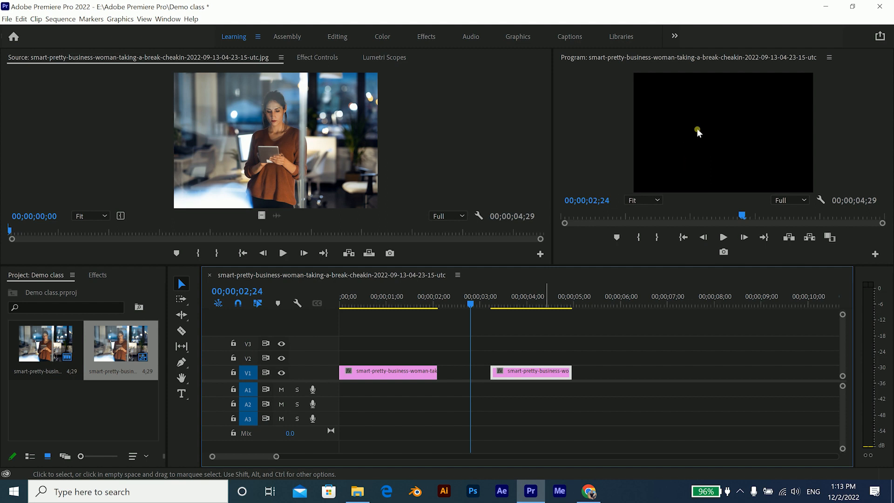
pyautogui.click(487, 299)
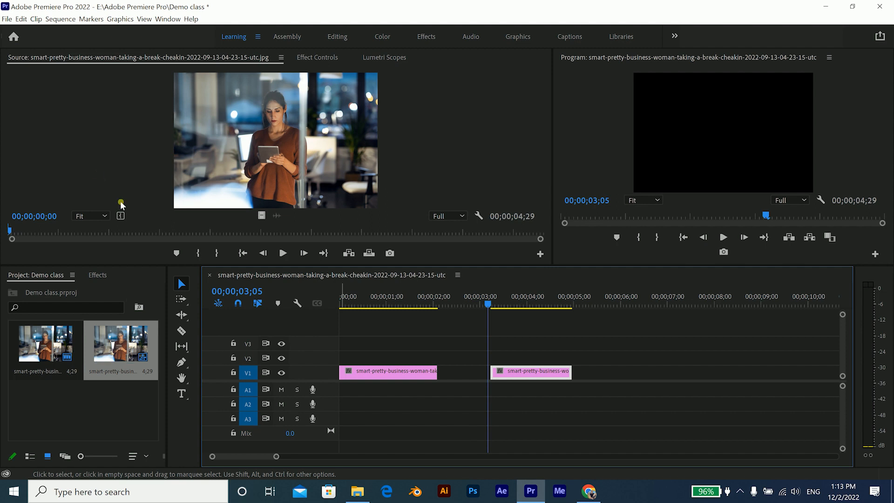
# Review the Source monitor, the two items in the project bin, and the Tools panel in the current layout
pyautogui.click(174, 155)
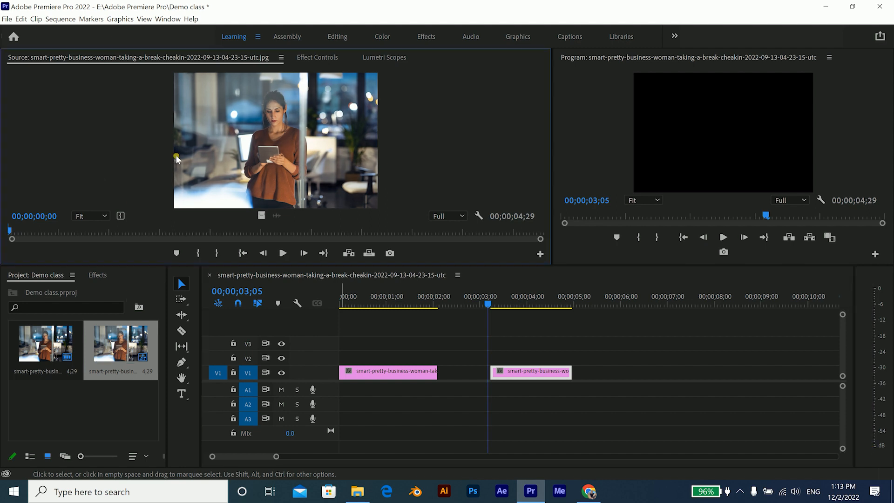
pyautogui.click(49, 340)
pyautogui.click(66, 399)
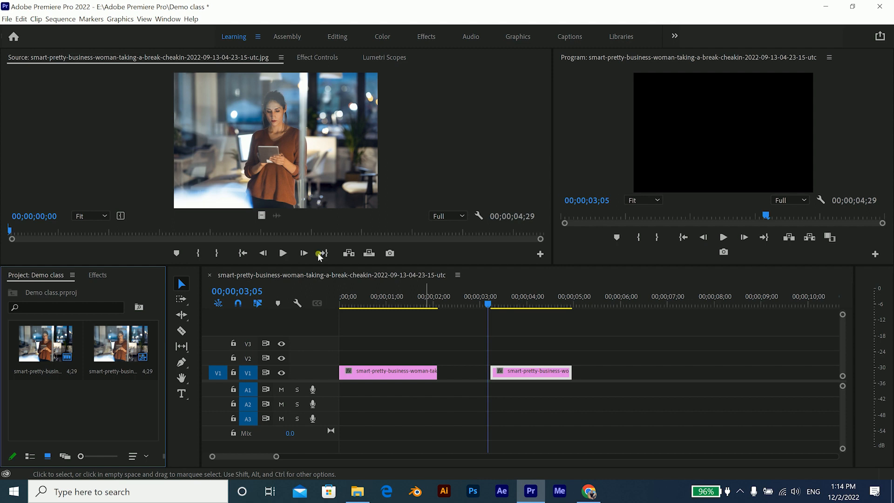
pyautogui.click(171, 275)
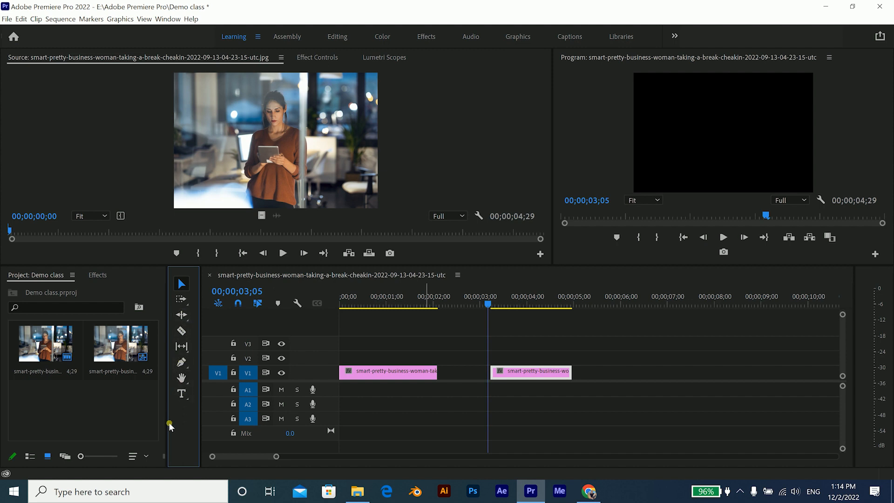
pyautogui.click(133, 399)
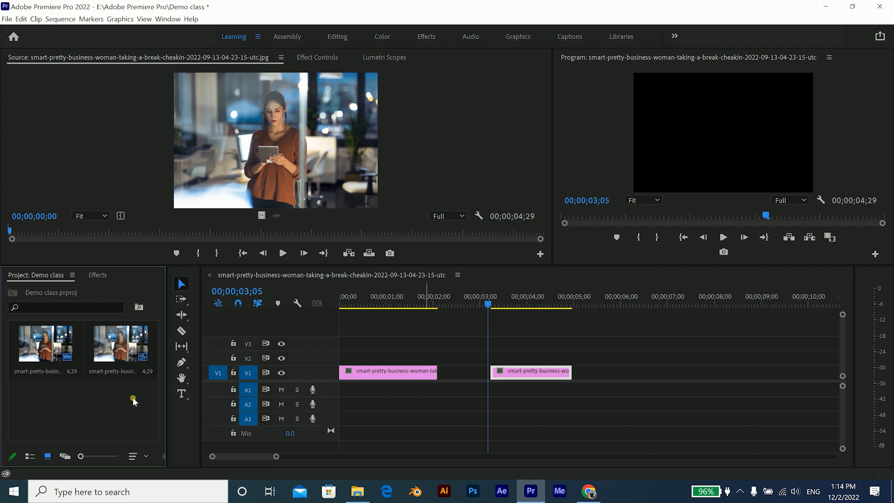
pyautogui.click(184, 411)
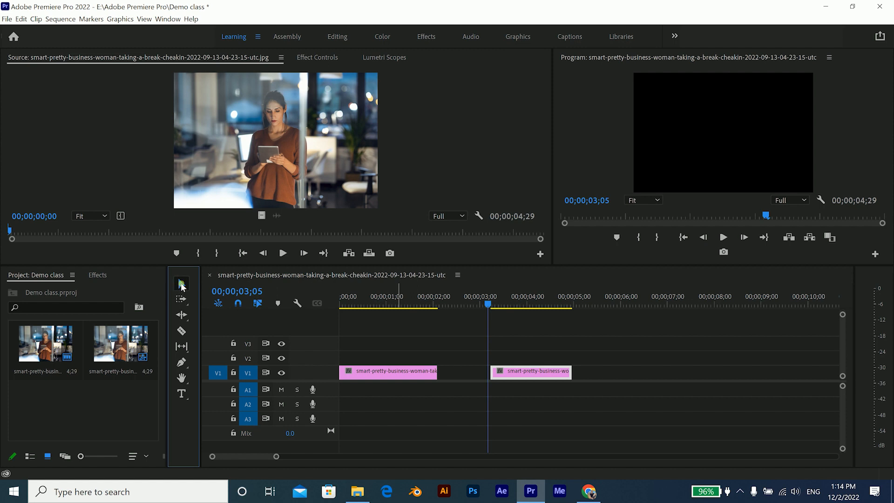
pyautogui.click(163, 138)
pyautogui.click(106, 392)
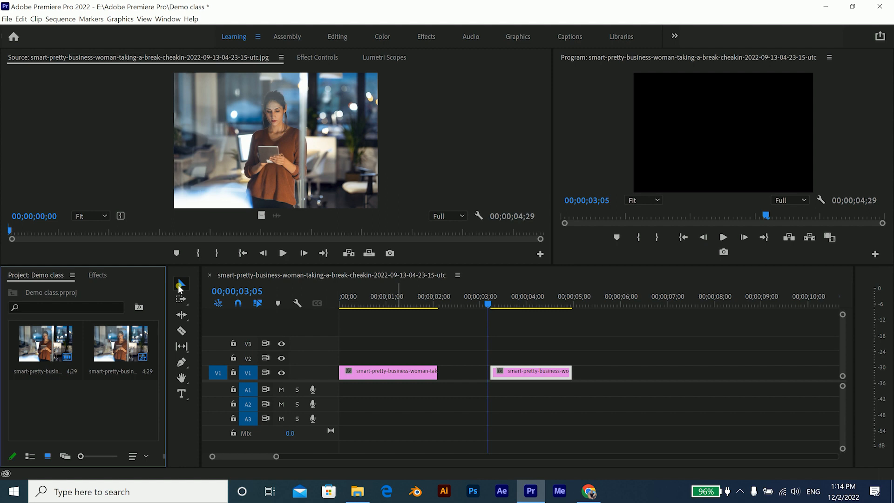
pyautogui.click(232, 185)
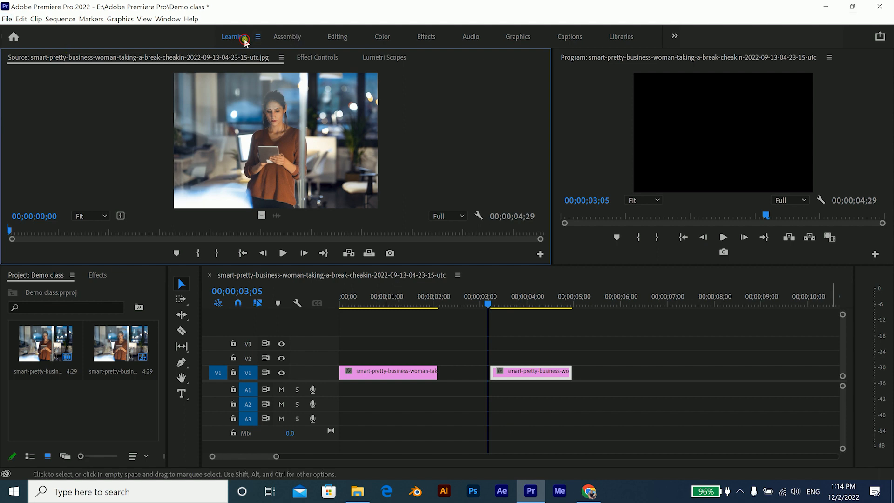
# Compare the Assembly, Editing, Color and Captions workspaces and return to the Learning workspace
pyautogui.click(283, 38)
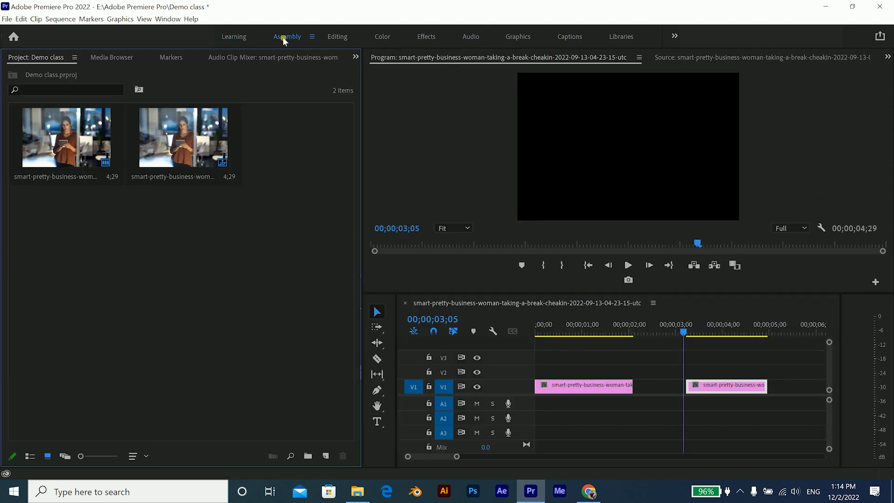
pyautogui.click(338, 37)
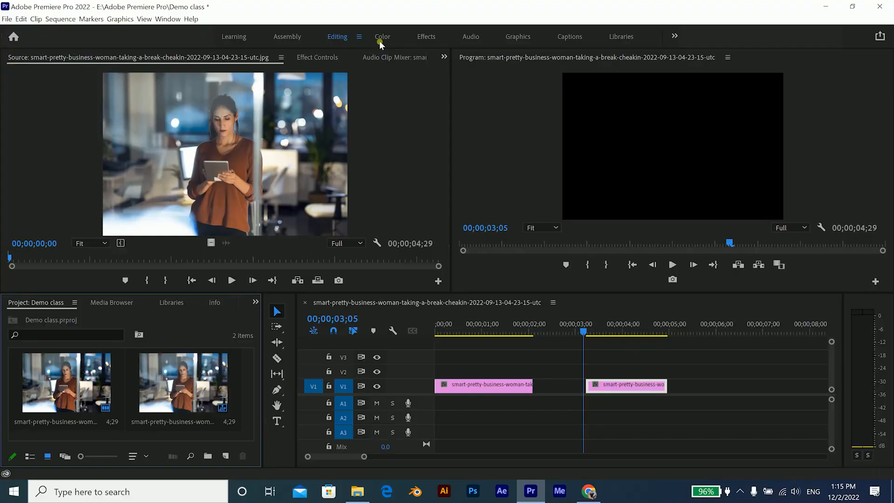
pyautogui.click(380, 37)
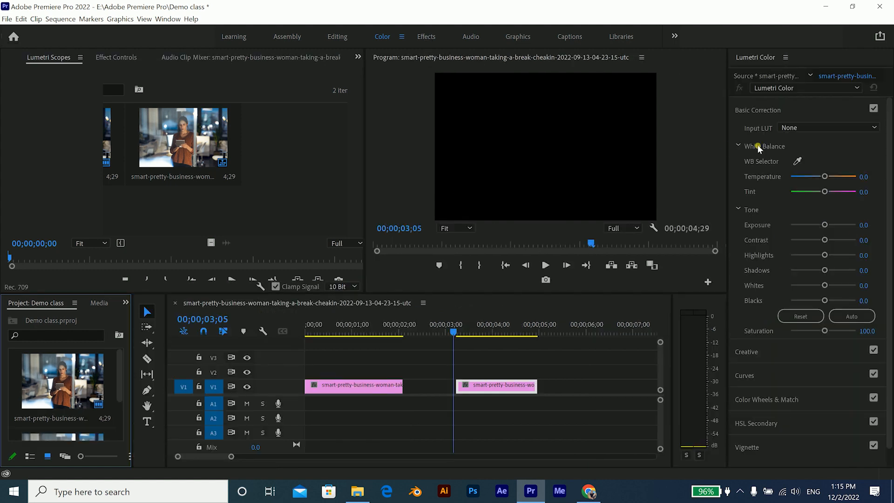
pyautogui.click(558, 37)
pyautogui.click(320, 88)
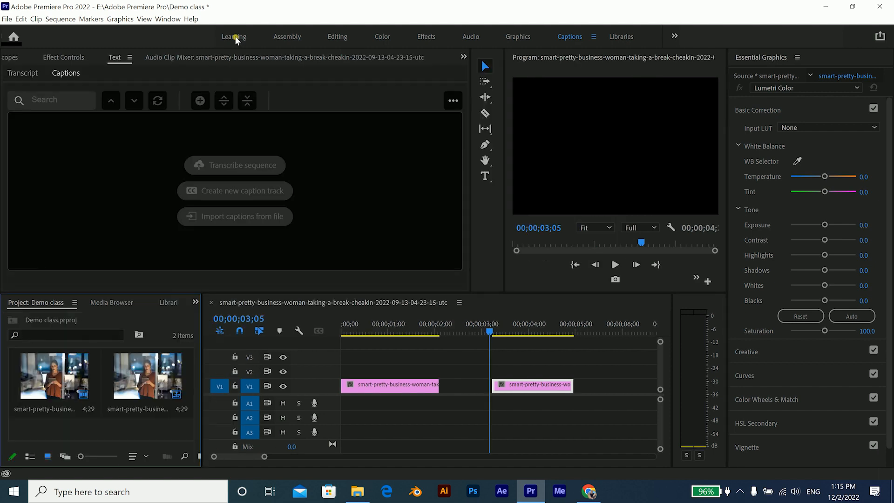
pyautogui.click(235, 37)
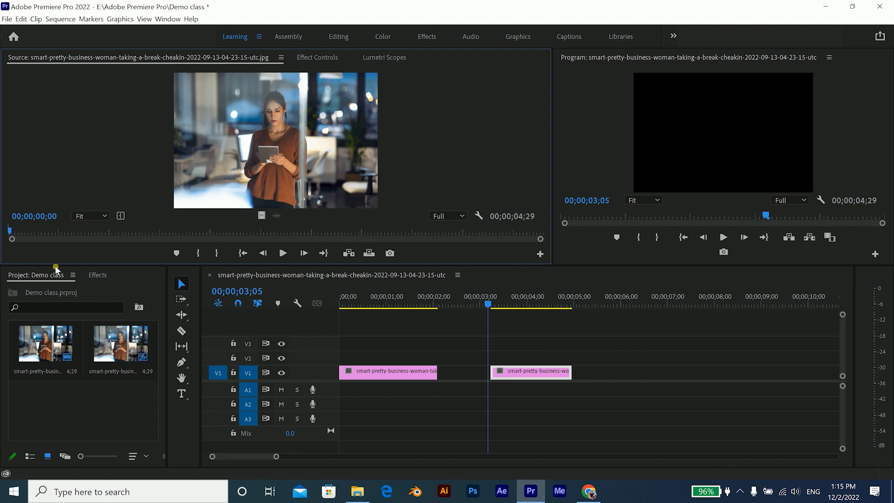
# Look at the effect categories in the Effects panel and return to the Project panel
pyautogui.click(96, 275)
pyautogui.click(256, 284)
pyautogui.click(91, 380)
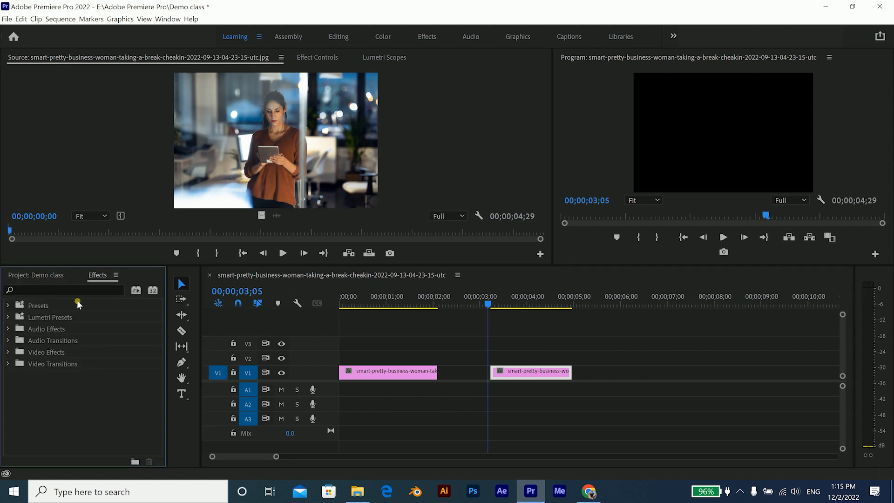
pyautogui.click(69, 274)
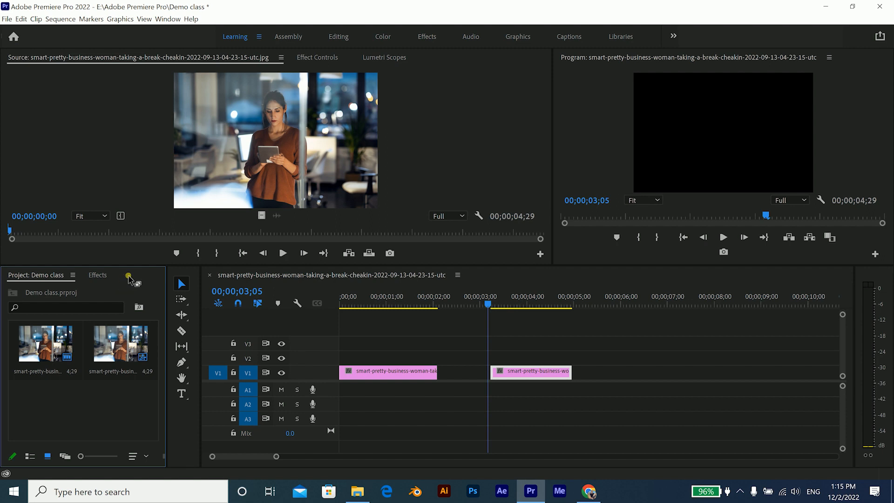
# Dock the Project and Effects panel group between the Source and Program monitors, and widen the Source monitor
pyautogui.moveTo(129, 277); pyautogui.dragTo(553, 156)
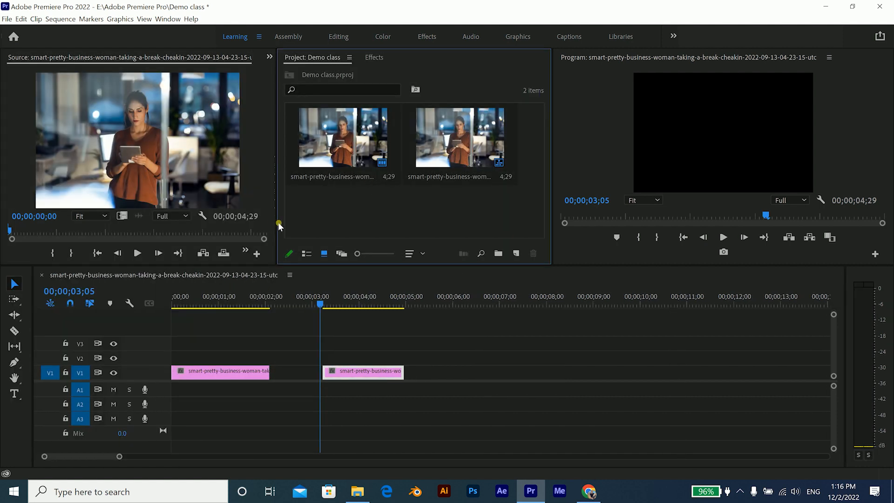
pyautogui.moveTo(274, 226); pyautogui.dragTo(373, 214)
# Move the playhead to 00;00;00;20 and review the Source monitor, Project bin, Program monitor and Timeline in the new layout
pyautogui.click(202, 303)
pyautogui.click(297, 141)
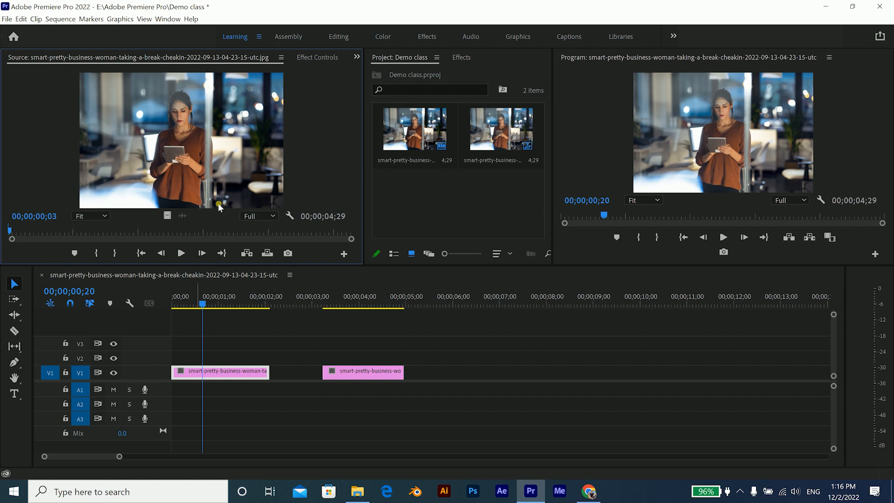
pyautogui.click(624, 162)
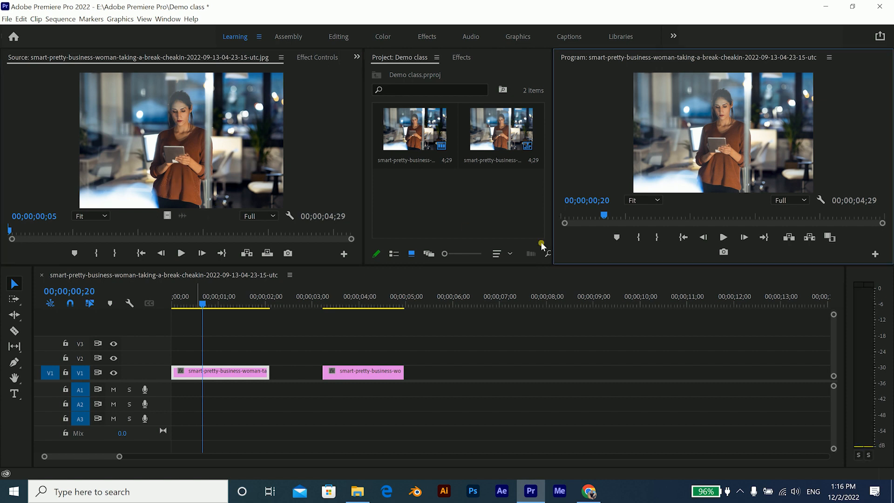
pyautogui.click(345, 366)
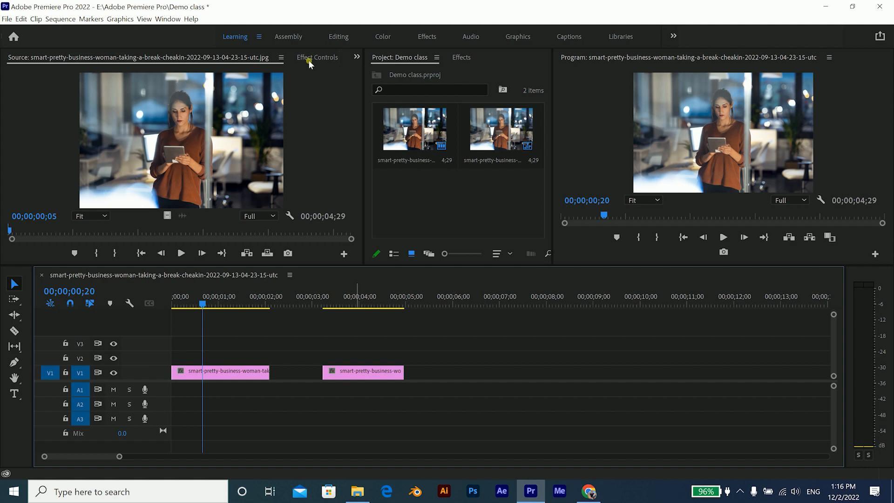
pyautogui.click(195, 64)
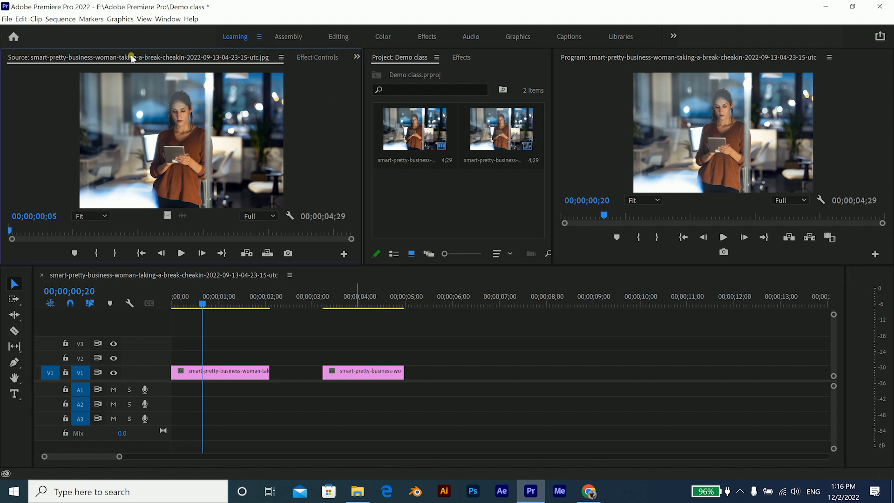
pyautogui.click(406, 116)
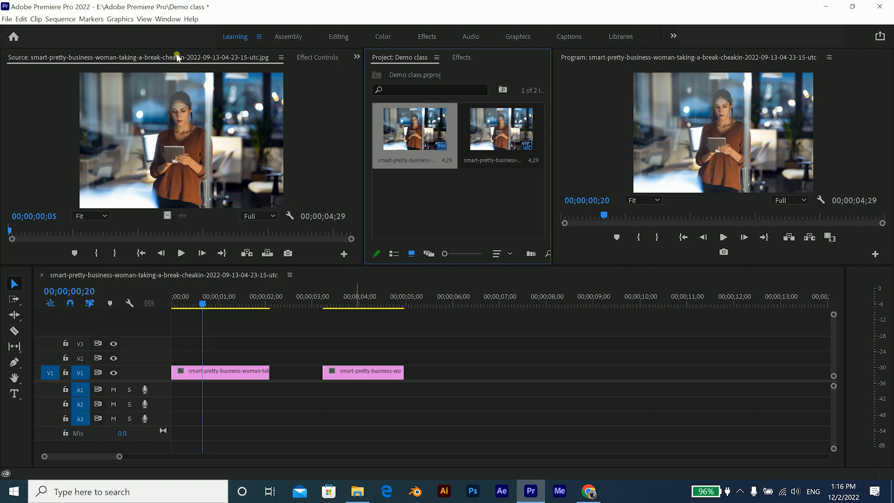
# Show the first timeline clip's Motion and Opacity settings in Effect Controls and widen the keyframe area
pyautogui.click(319, 59)
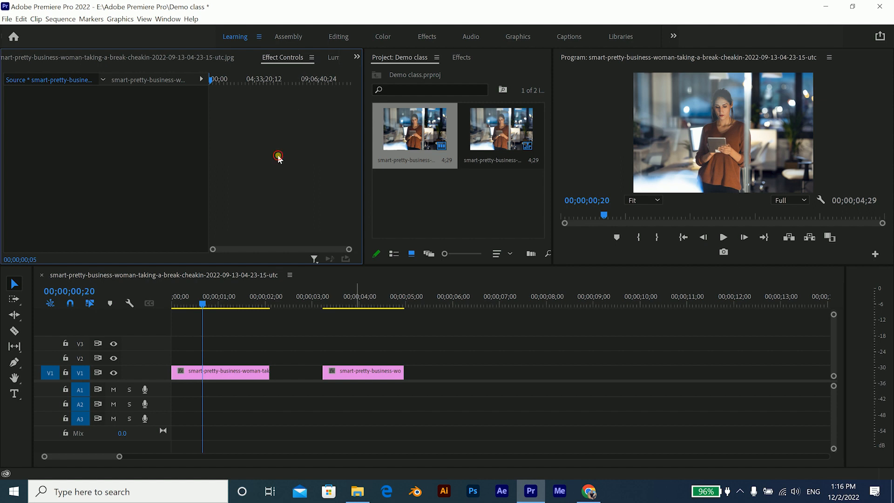
pyautogui.click(224, 377)
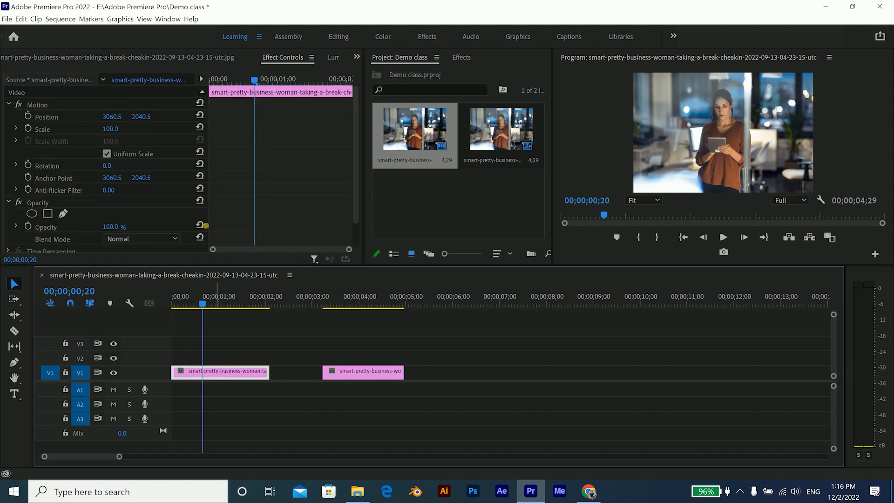
pyautogui.moveTo(206, 210); pyautogui.dragTo(191, 211)
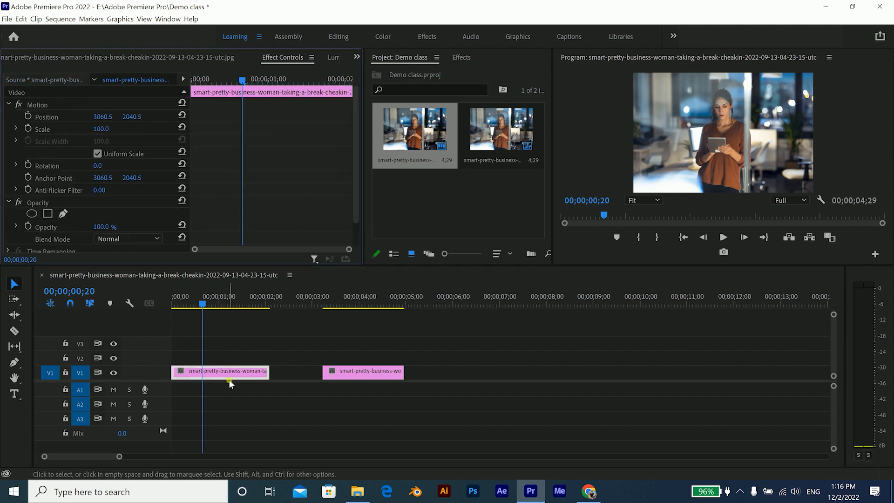
pyautogui.scroll(-2, 233, 142)
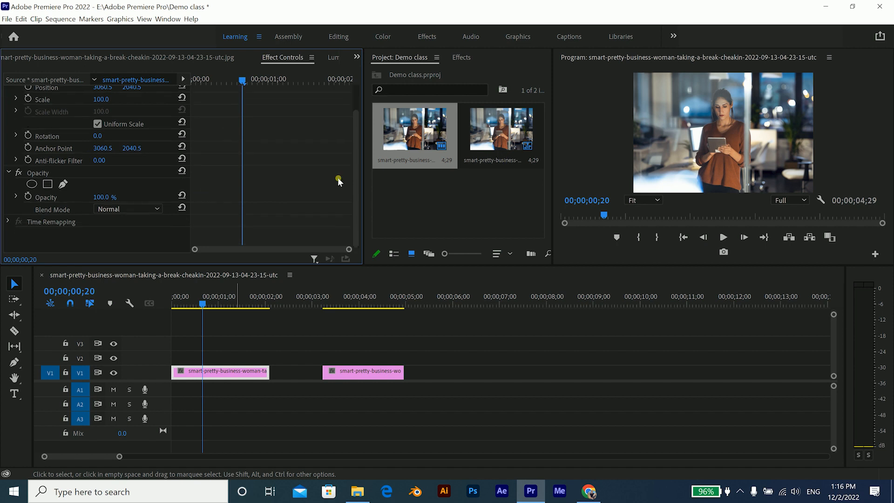
pyautogui.scroll(2, 306, 187)
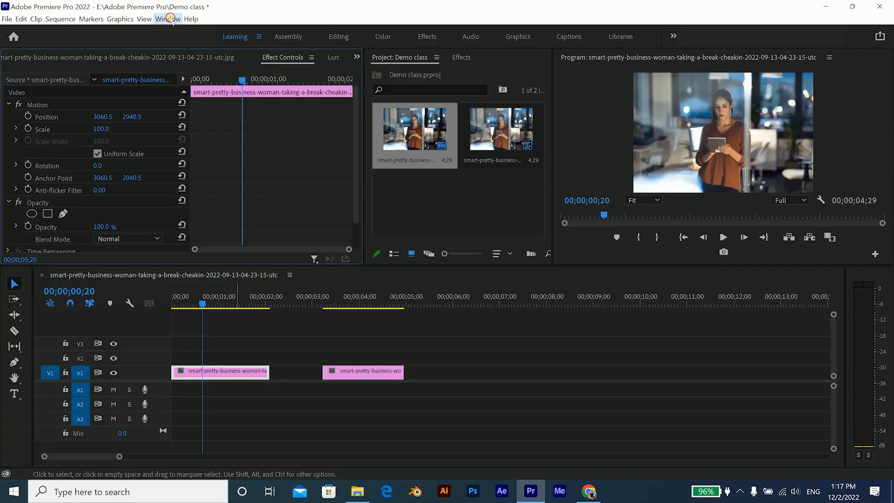
# Call up the Effect Controls panel from the list of available panels
pyautogui.click(170, 20)
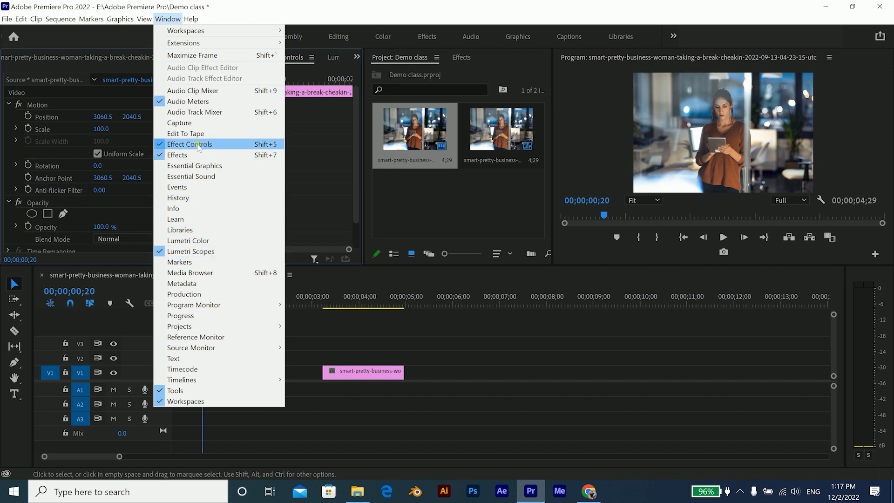
pyautogui.click(213, 145)
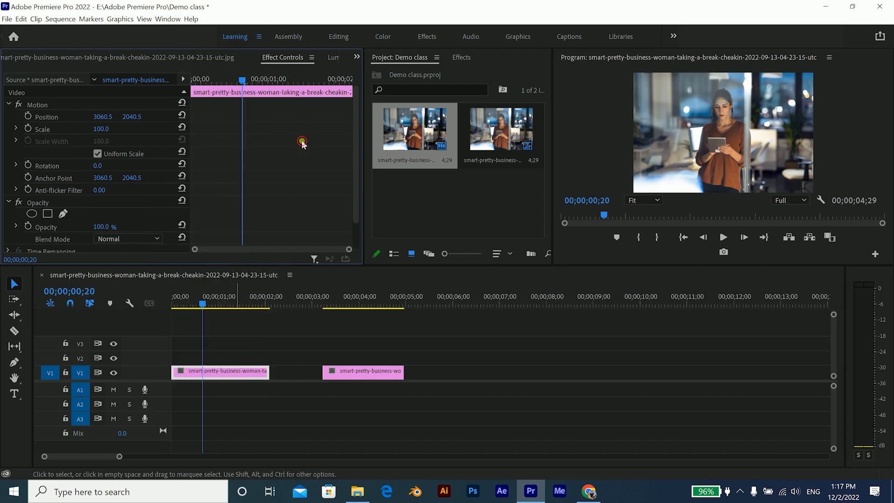